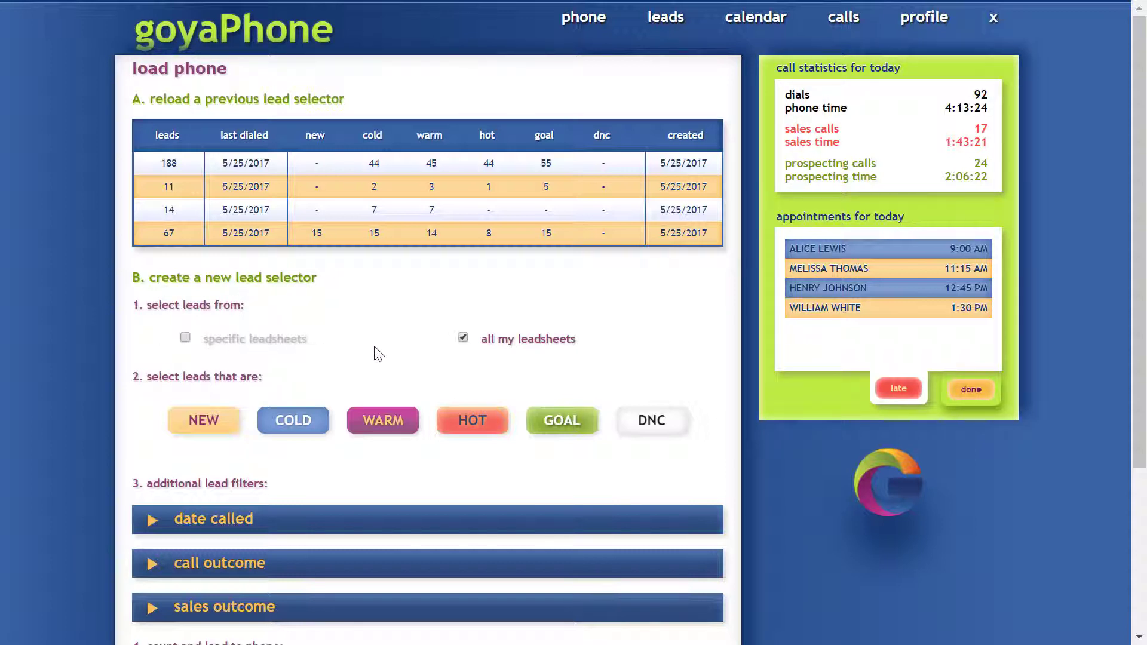
Switch to specific leadsheets and add the Energy leadsheets to the selection.
{"action": "left_click", "coordinate": [256, 337]}
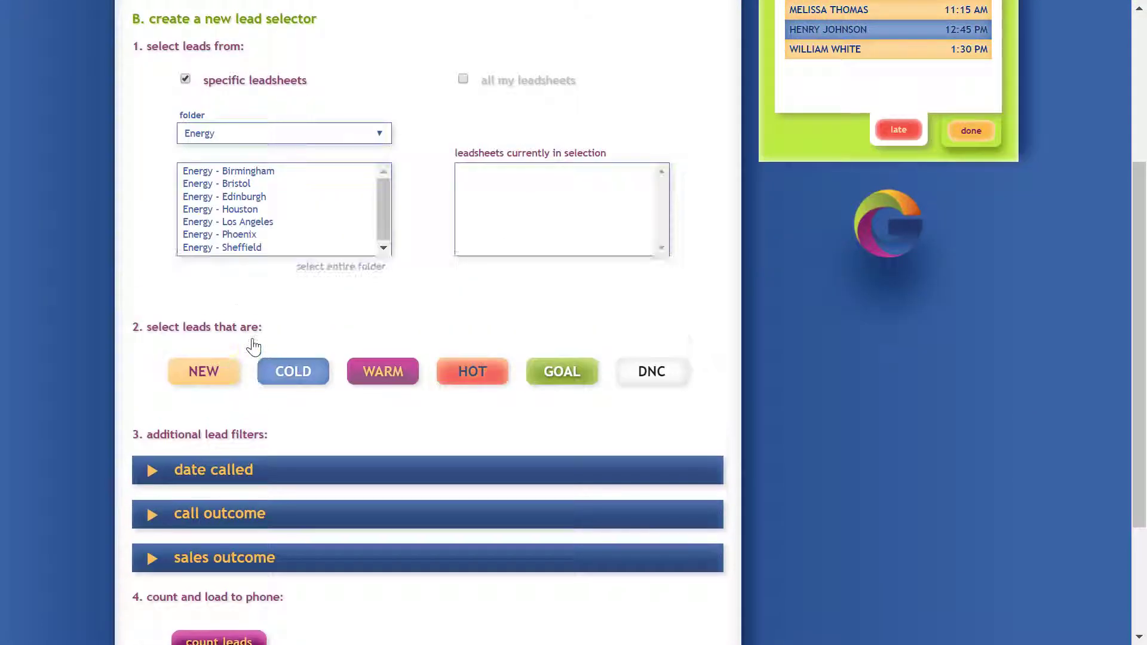
{"action": "left_click", "coordinate": [234, 173]}
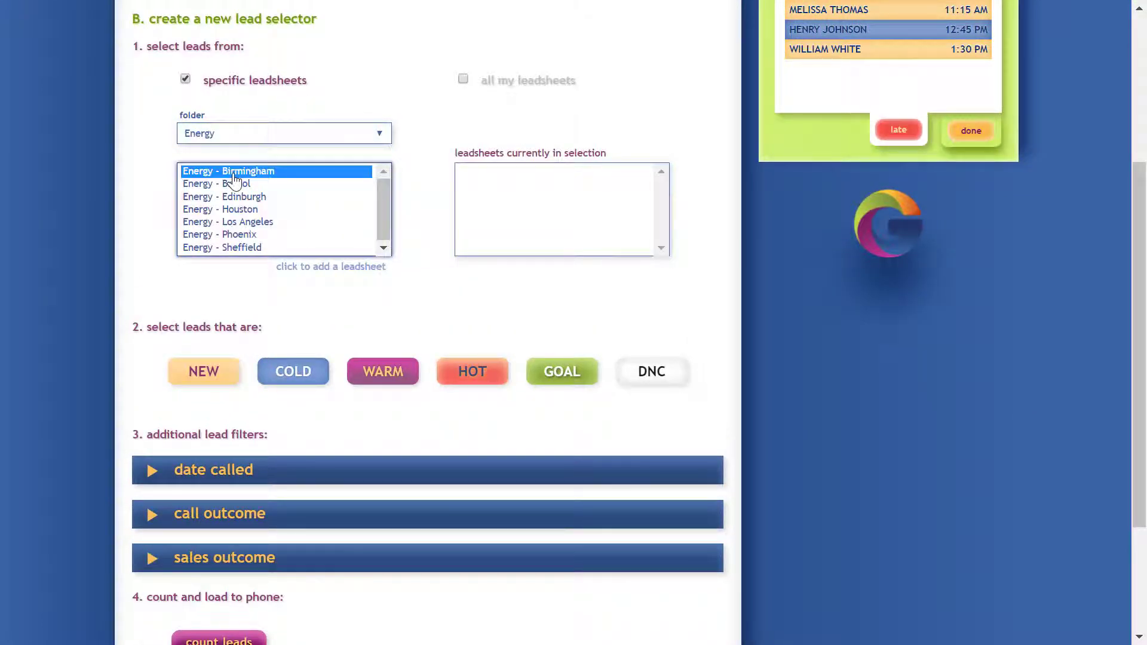
{"action": "left_click", "coordinate": [233, 175]}
{"action": "left_click", "coordinate": [233, 197]}
{"action": "left_click", "coordinate": [231, 222]}
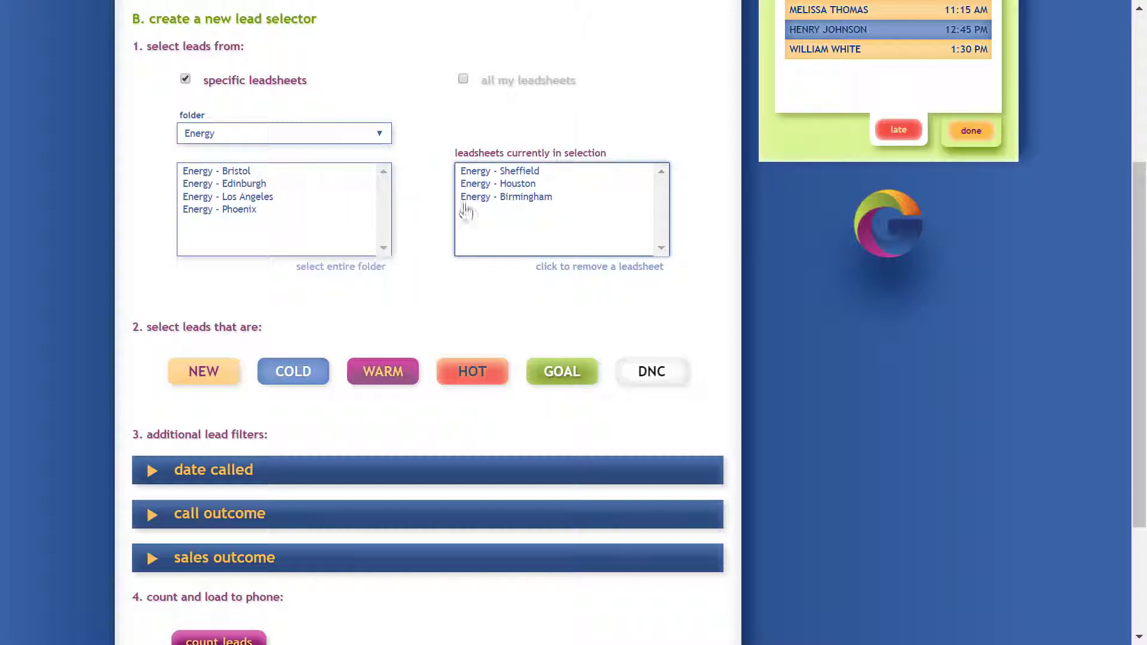
Add the whole Service folder, then remove Service London and Energy Birmingham.
{"action": "left_click", "coordinate": [263, 134]}
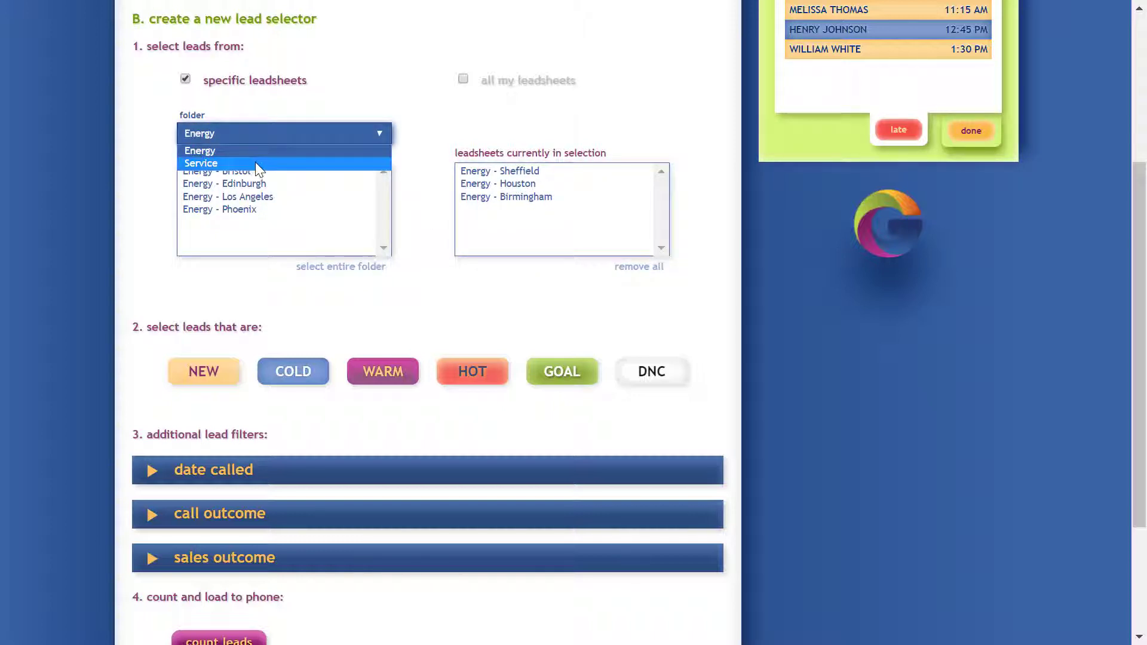
{"action": "left_click", "coordinate": [256, 162]}
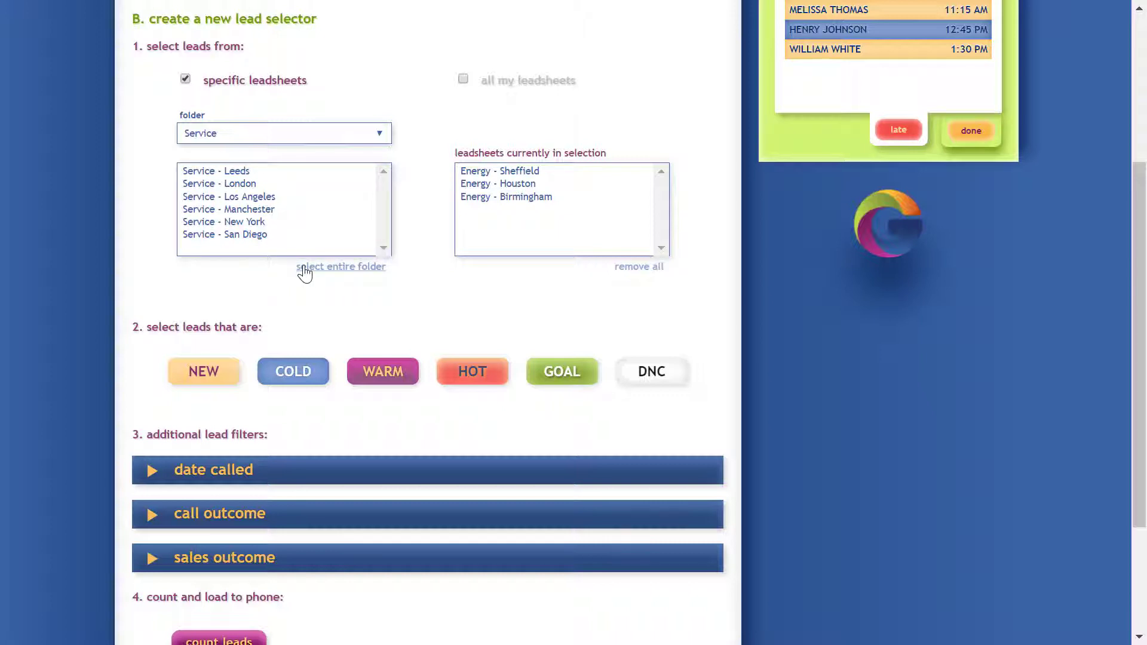
{"action": "left_click", "coordinate": [305, 269]}
{"action": "left_click", "coordinate": [515, 222]}
{"action": "left_click", "coordinate": [515, 197]}
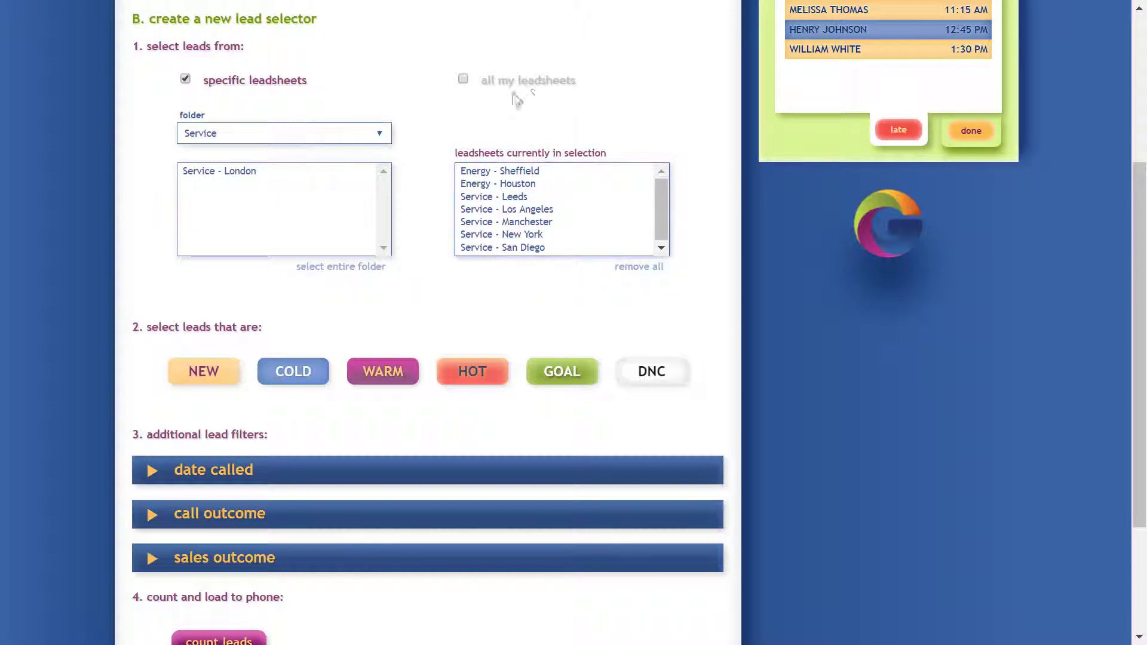
Use all my leadsheets, exclude GOAL leads, and expand the date called, call outcome and sales outcome filters.
{"action": "left_click", "coordinate": [544, 87]}
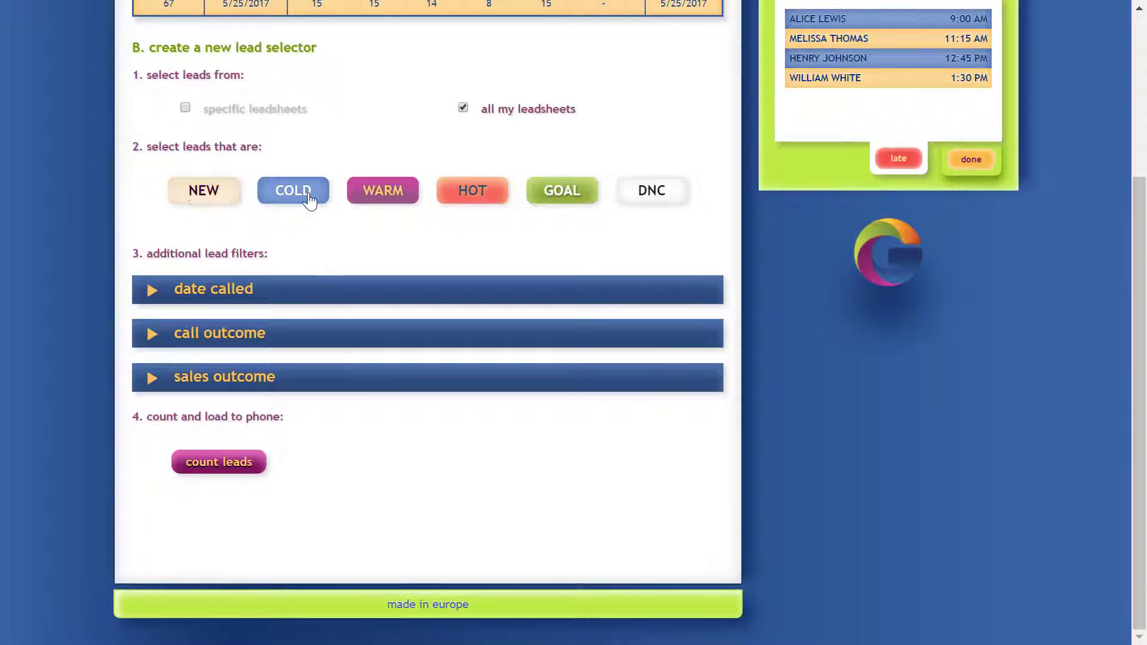
{"action": "left_click", "coordinate": [557, 203]}
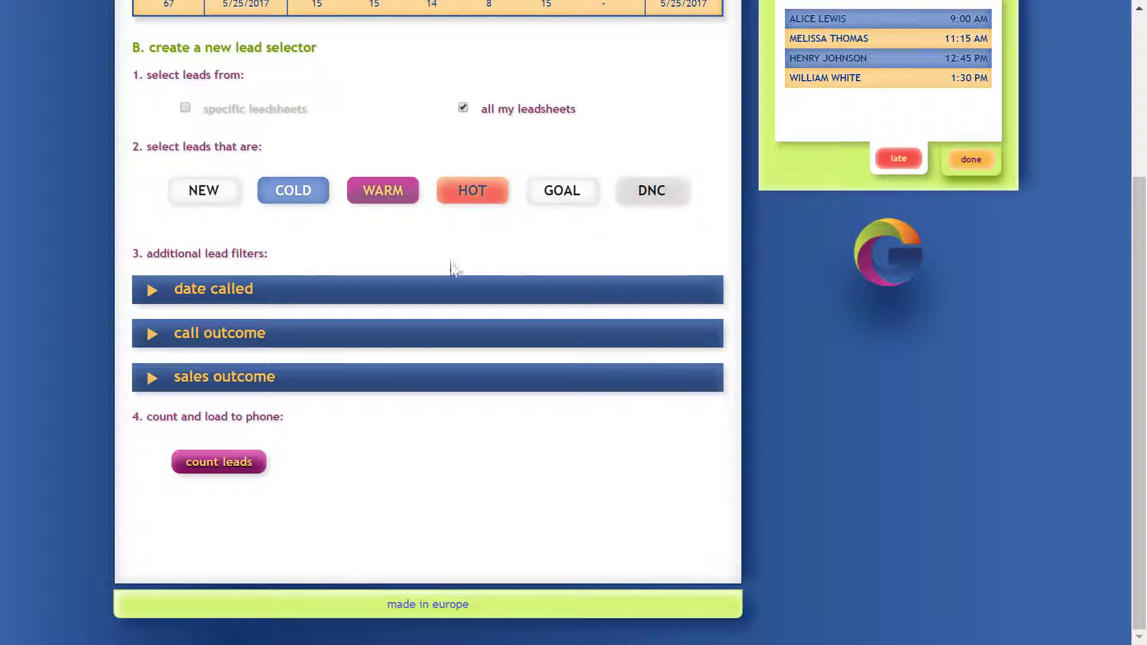
{"action": "left_click", "coordinate": [388, 301]}
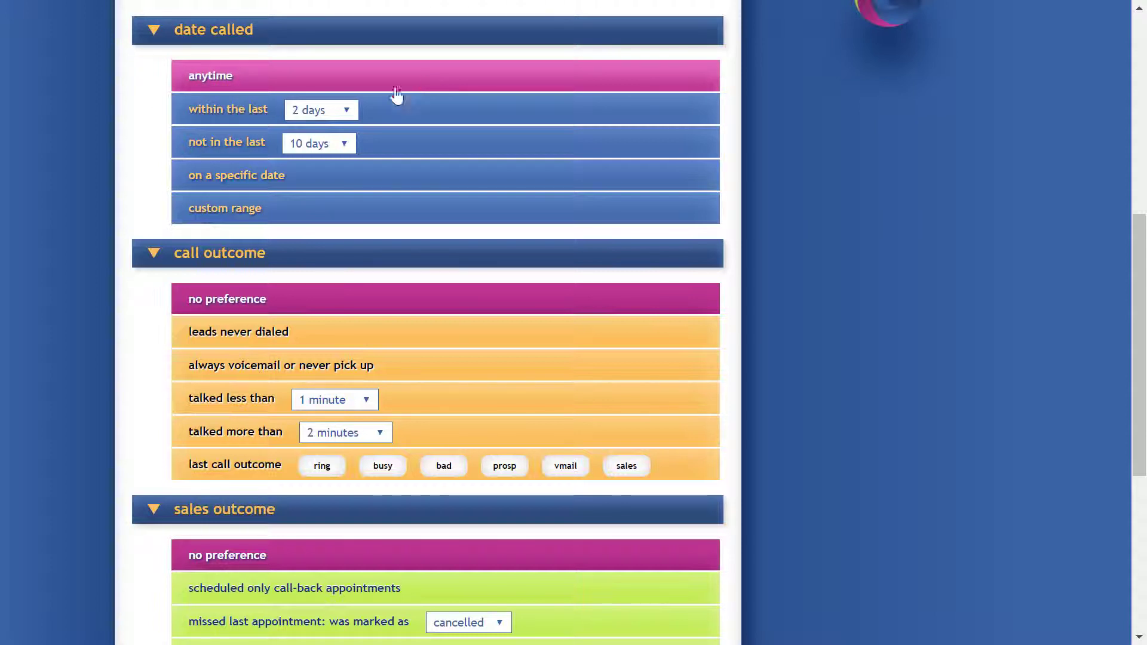
Set date called to 'not in the last 60 days' after trying a May 10–23 range.
{"action": "left_click", "coordinate": [328, 117]}
{"action": "left_click", "coordinate": [328, 116]}
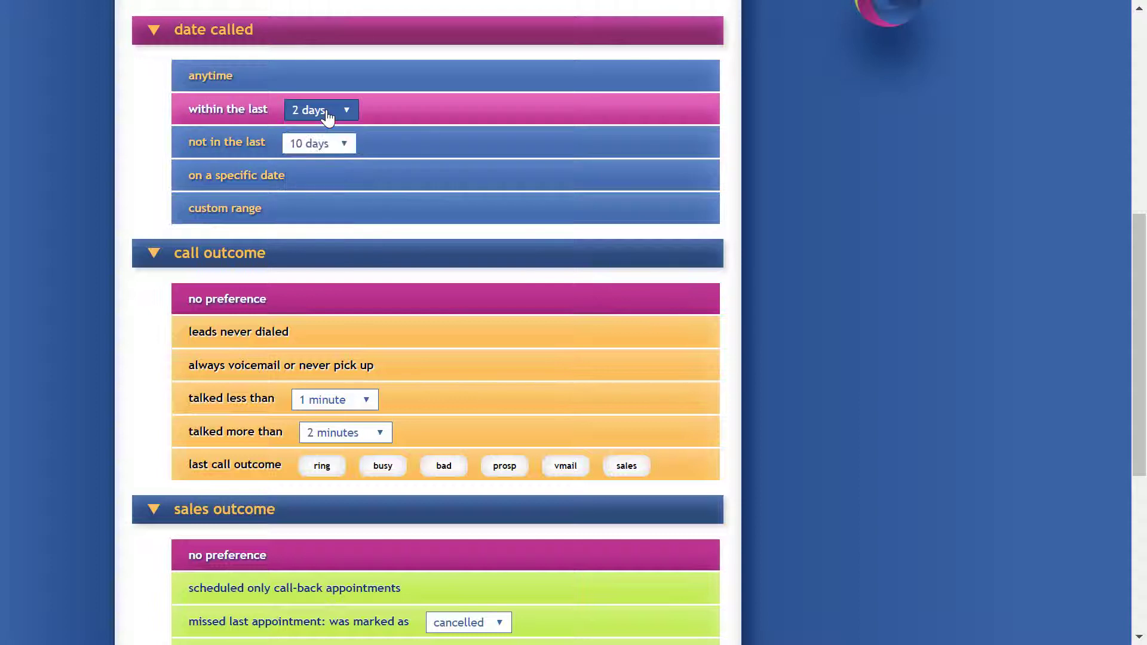
{"action": "left_click", "coordinate": [339, 146]}
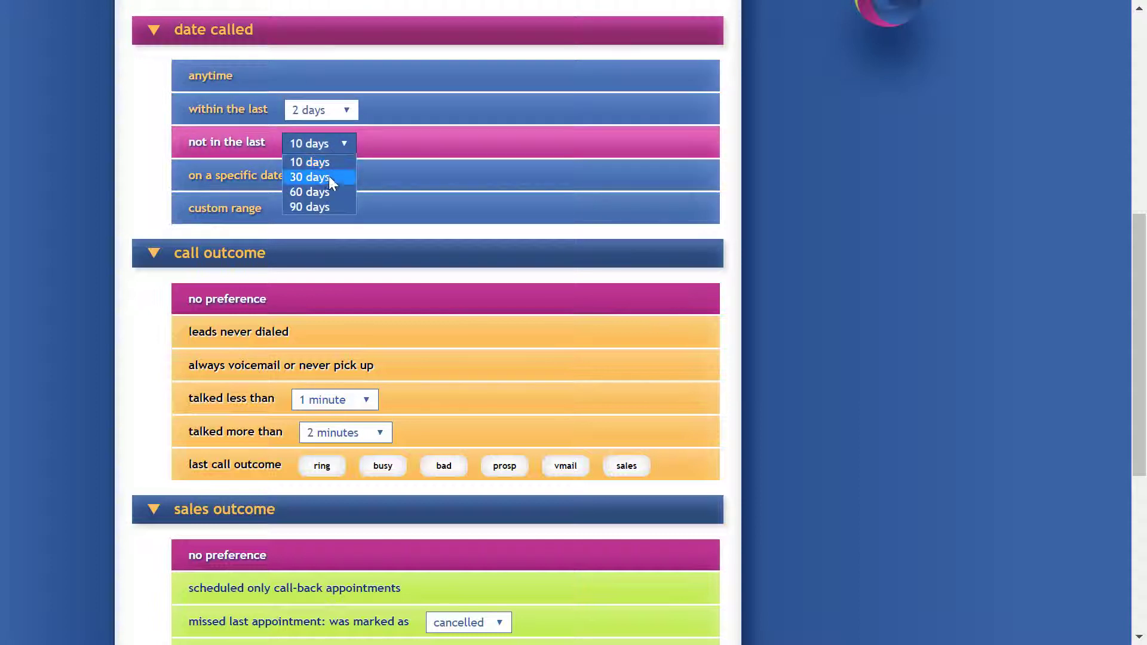
{"action": "left_click", "coordinate": [324, 191]}
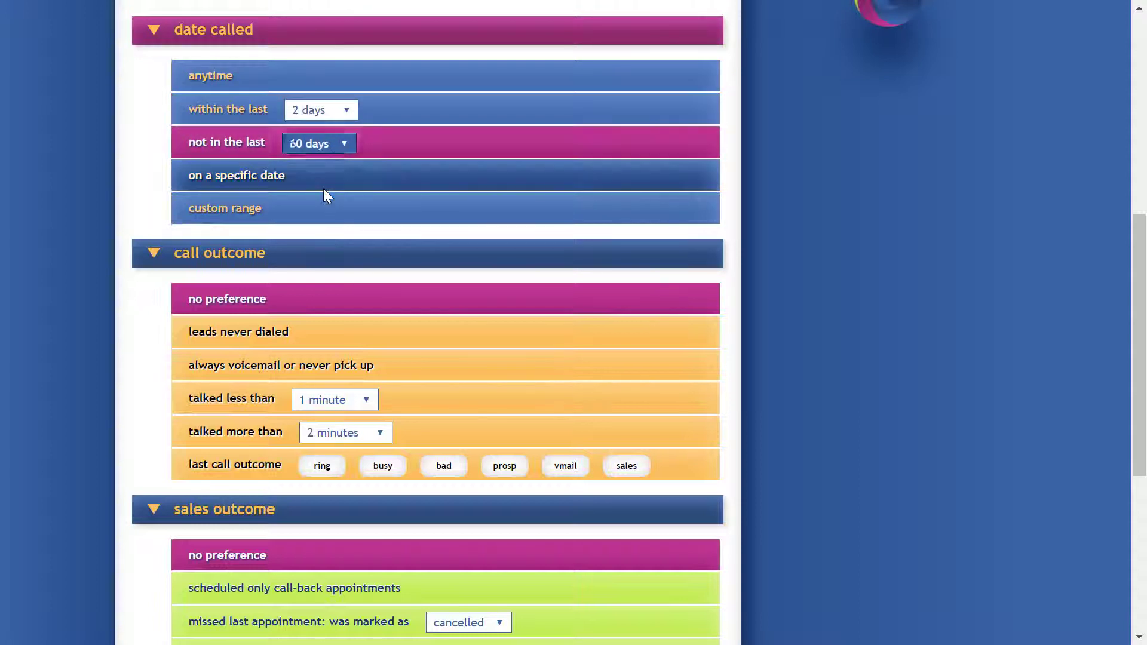
{"action": "left_click", "coordinate": [396, 182]}
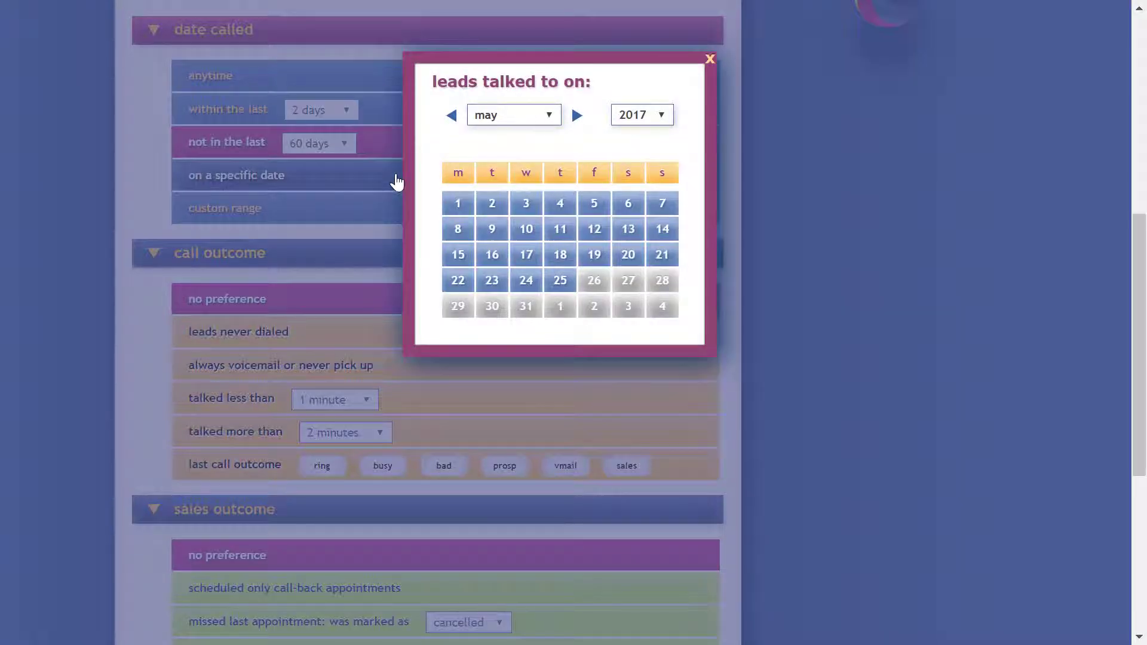
{"action": "left_click", "coordinate": [395, 182]}
{"action": "left_click", "coordinate": [375, 206]}
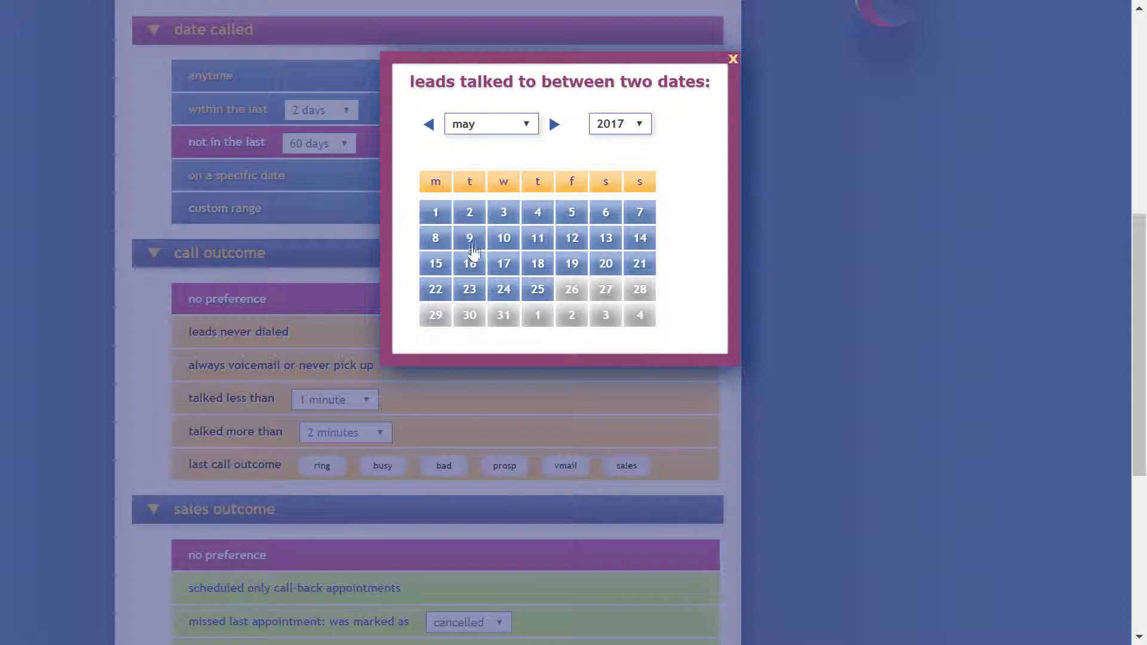
{"action": "left_click", "coordinate": [504, 245]}
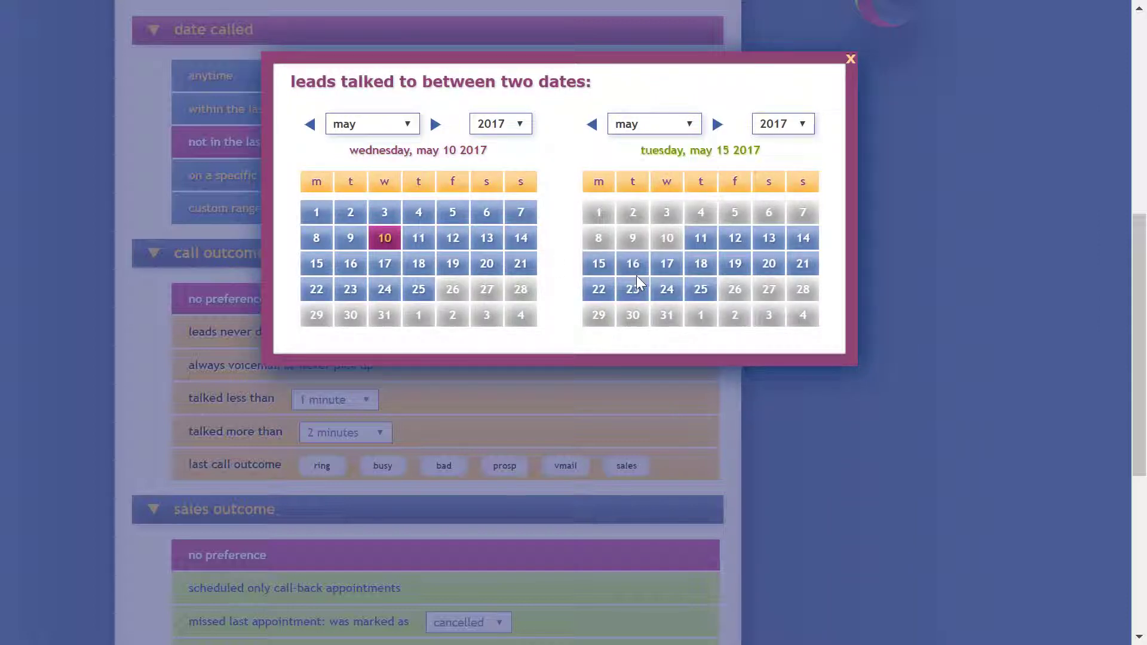
{"action": "left_click", "coordinate": [633, 290]}
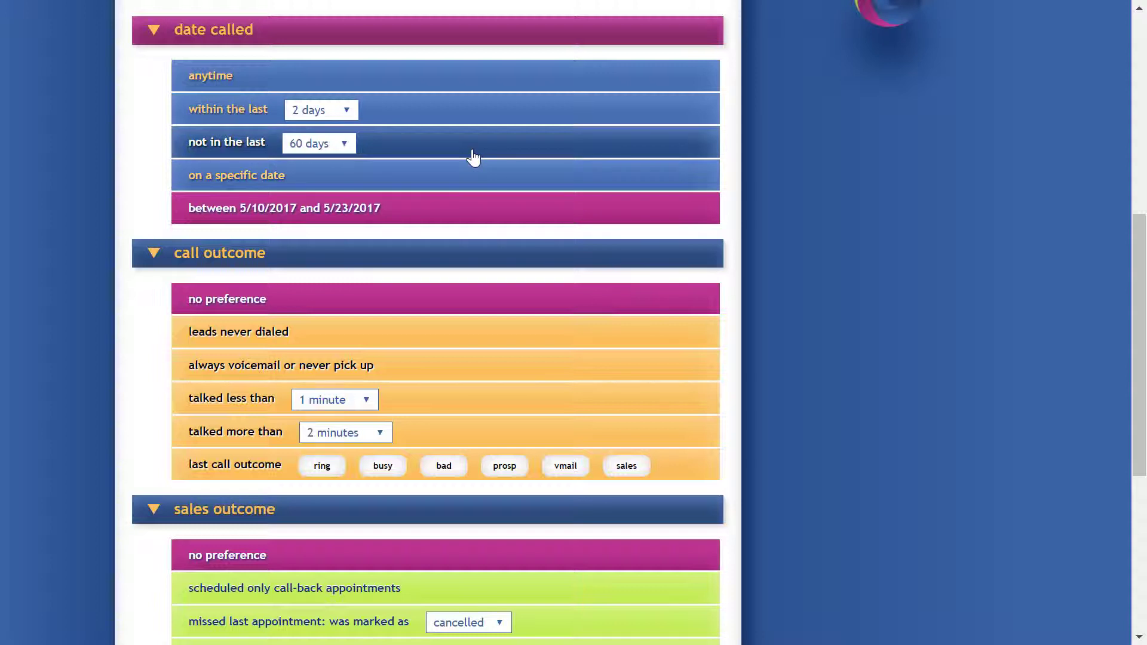
{"action": "left_click", "coordinate": [473, 158]}
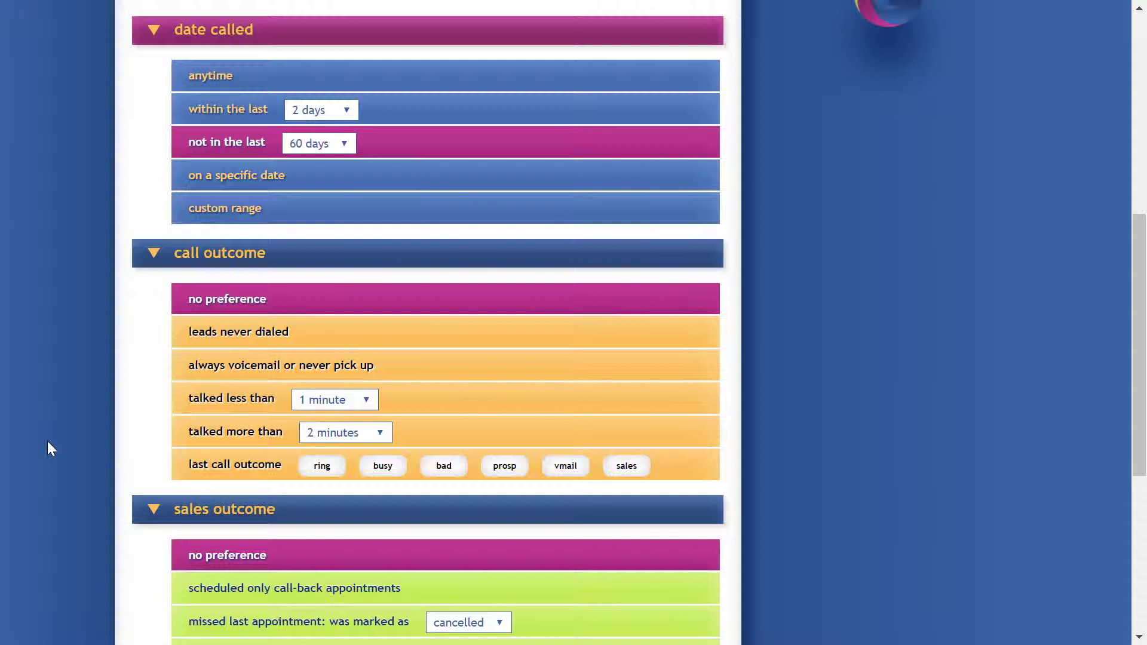
Set call outcome to 'talked less than 2 minutes' instead of never dialed or voicemail.
{"action": "scroll", "coordinate": [48, 442], "scroll_direction": "down", "scroll_amount": 2}
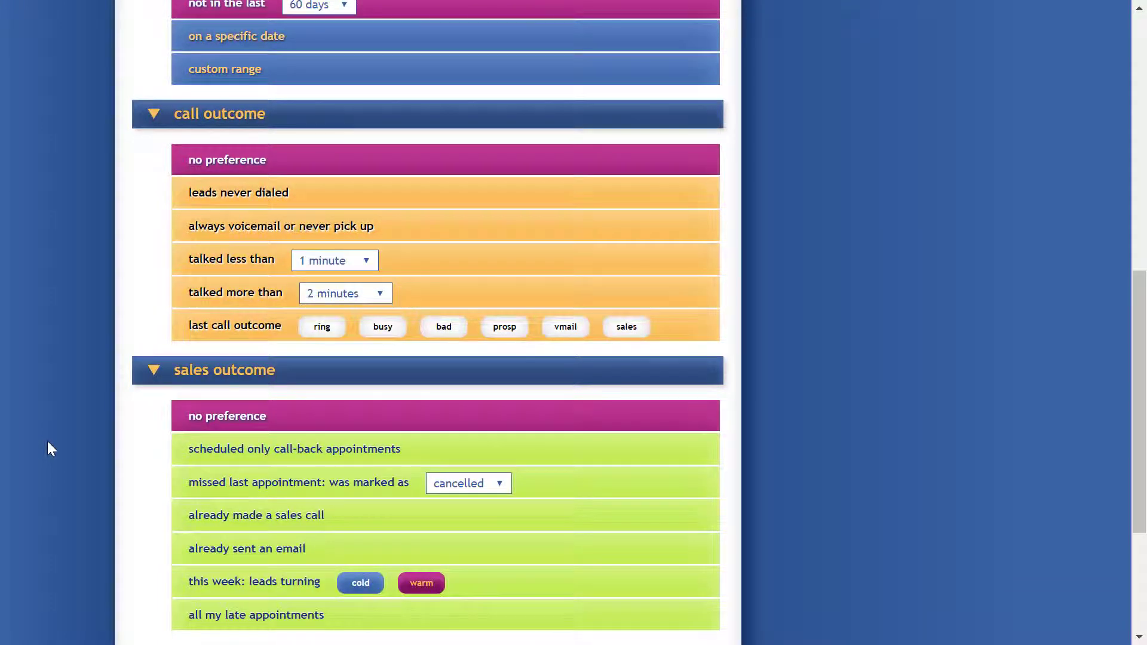
{"action": "left_click", "coordinate": [415, 194]}
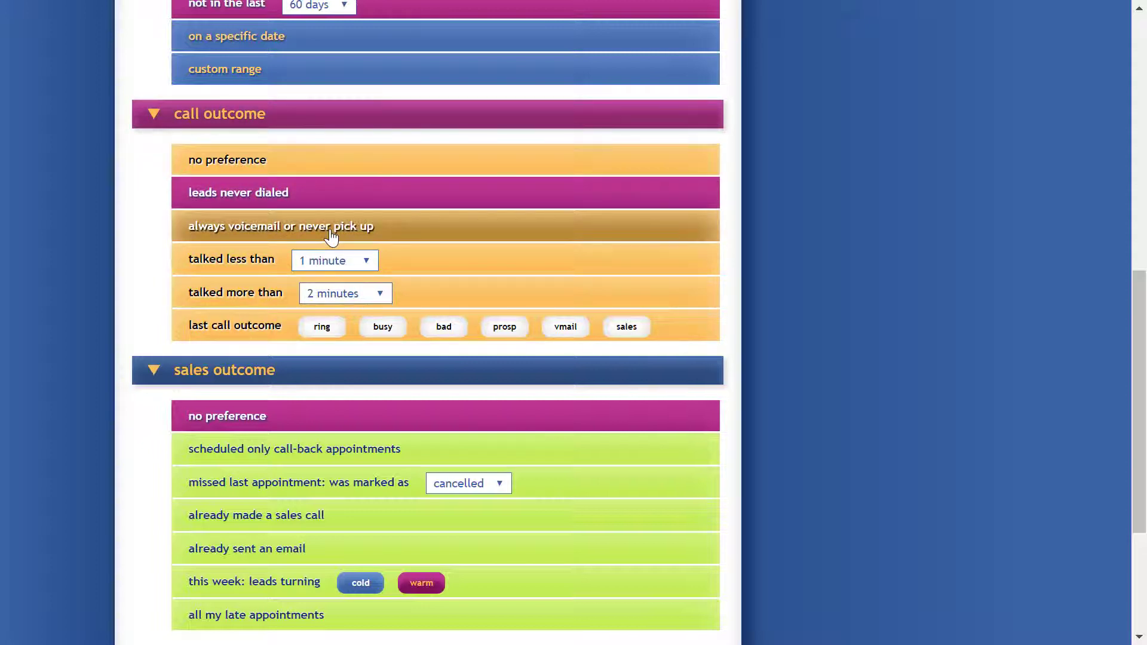
{"action": "left_click", "coordinate": [332, 237]}
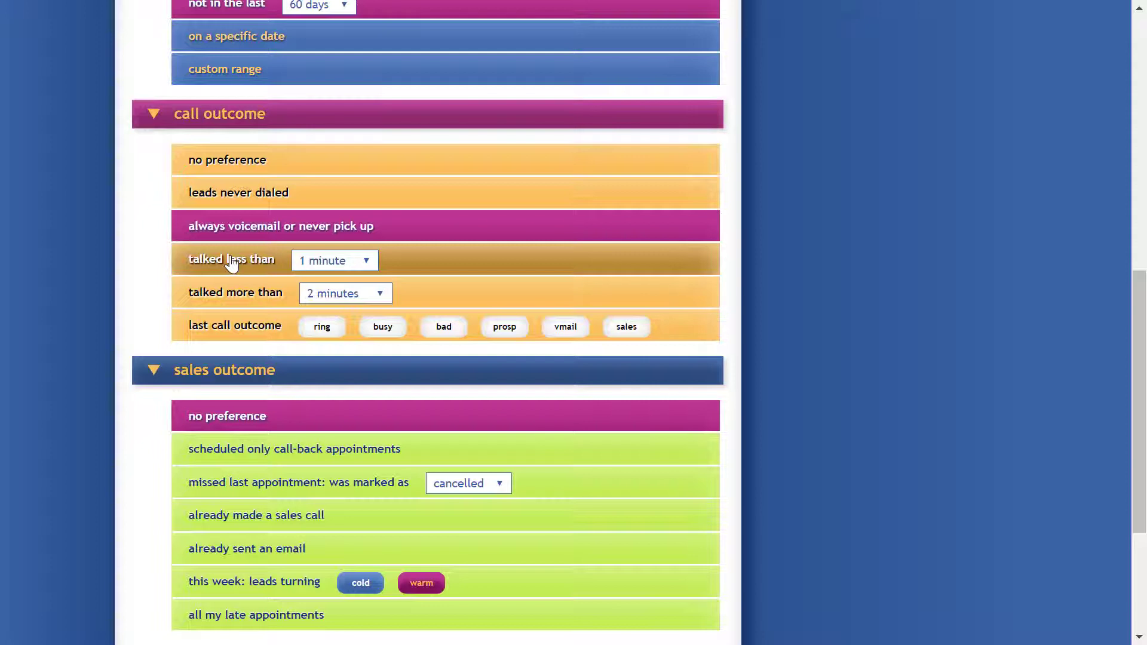
{"action": "left_click", "coordinate": [345, 262]}
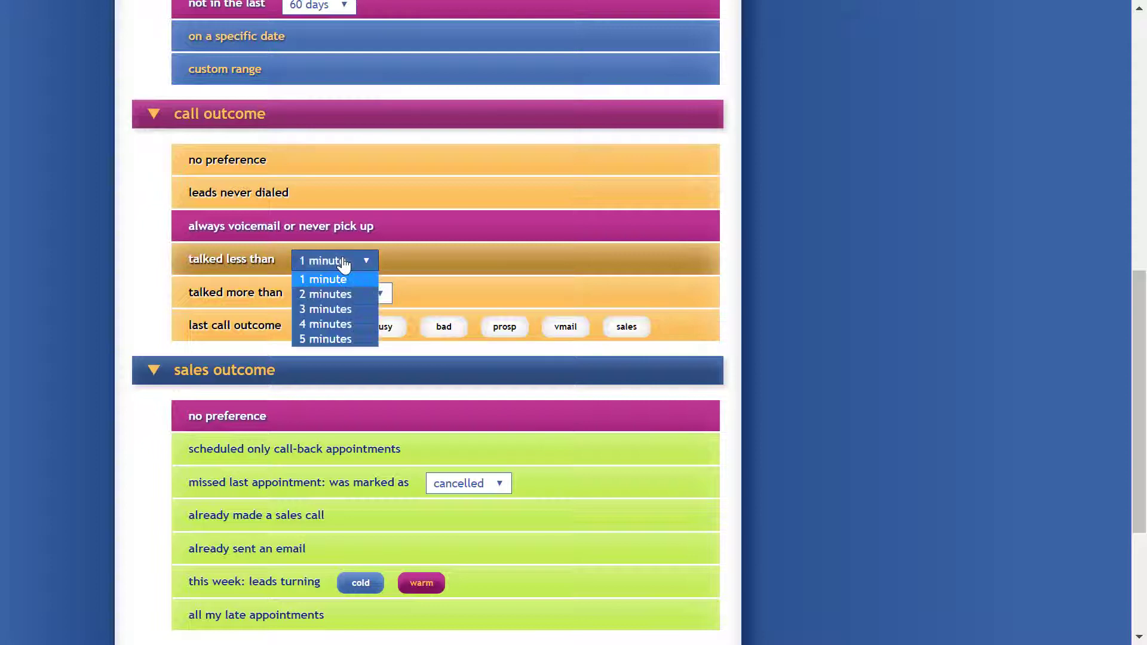
{"action": "left_click", "coordinate": [341, 295]}
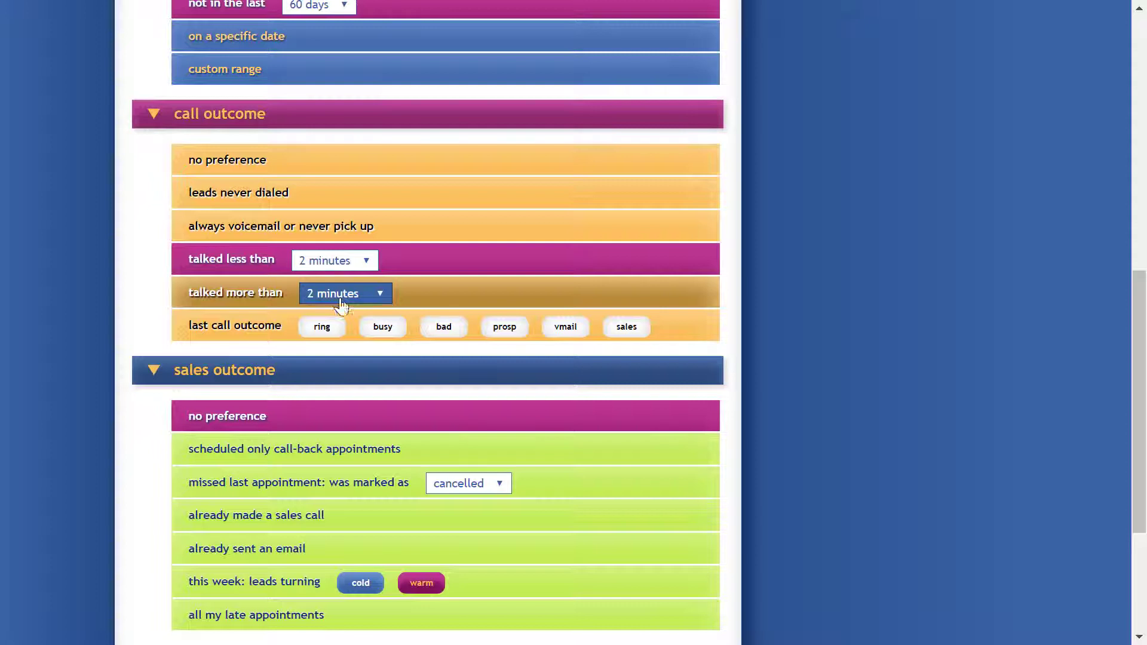
{"action": "left_click", "coordinate": [341, 298]}
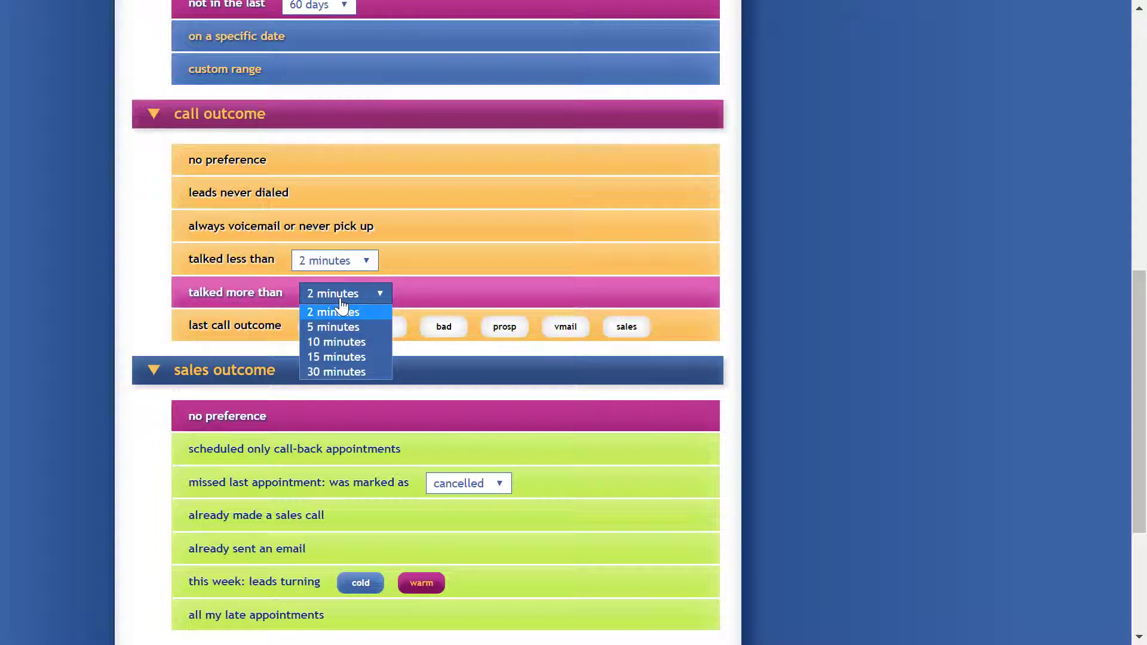
Set call outcome to 'talked more than 10 minutes' after trying ring, busy and vmail outcomes.
{"action": "left_click", "coordinate": [336, 343]}
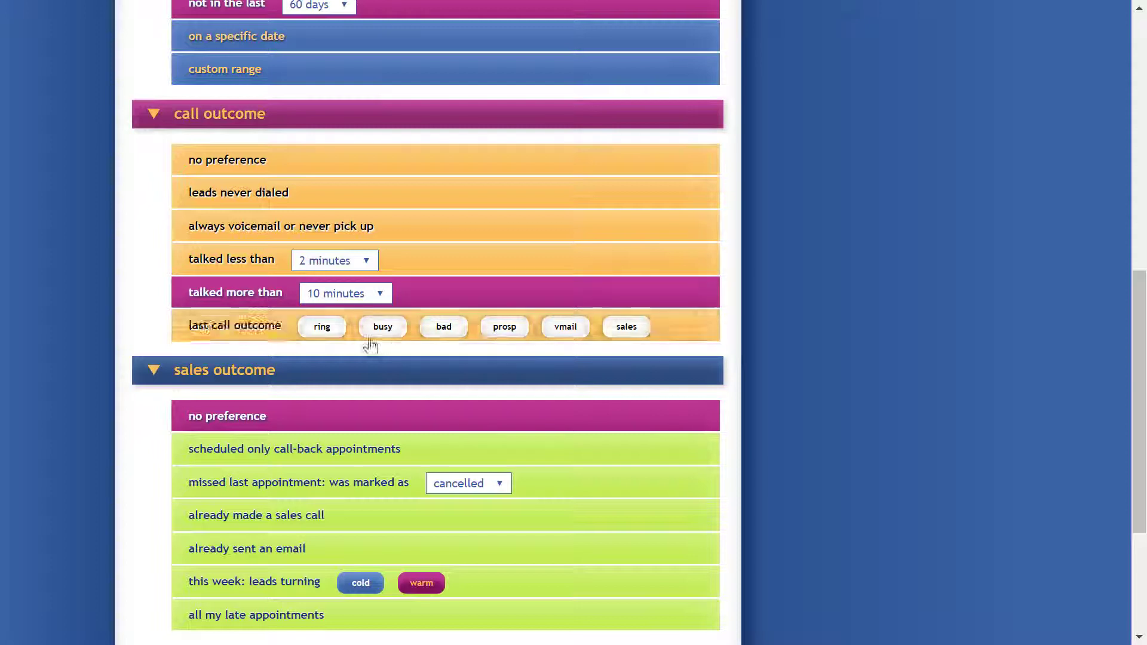
{"action": "left_click", "coordinate": [323, 328]}
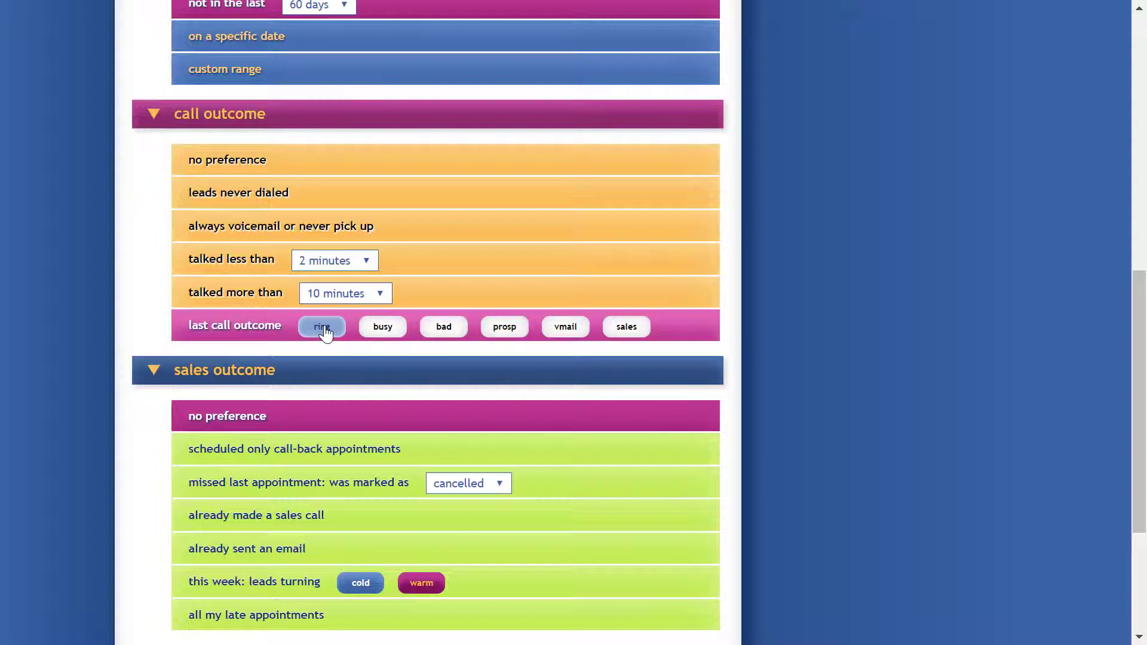
{"action": "left_click", "coordinate": [388, 331]}
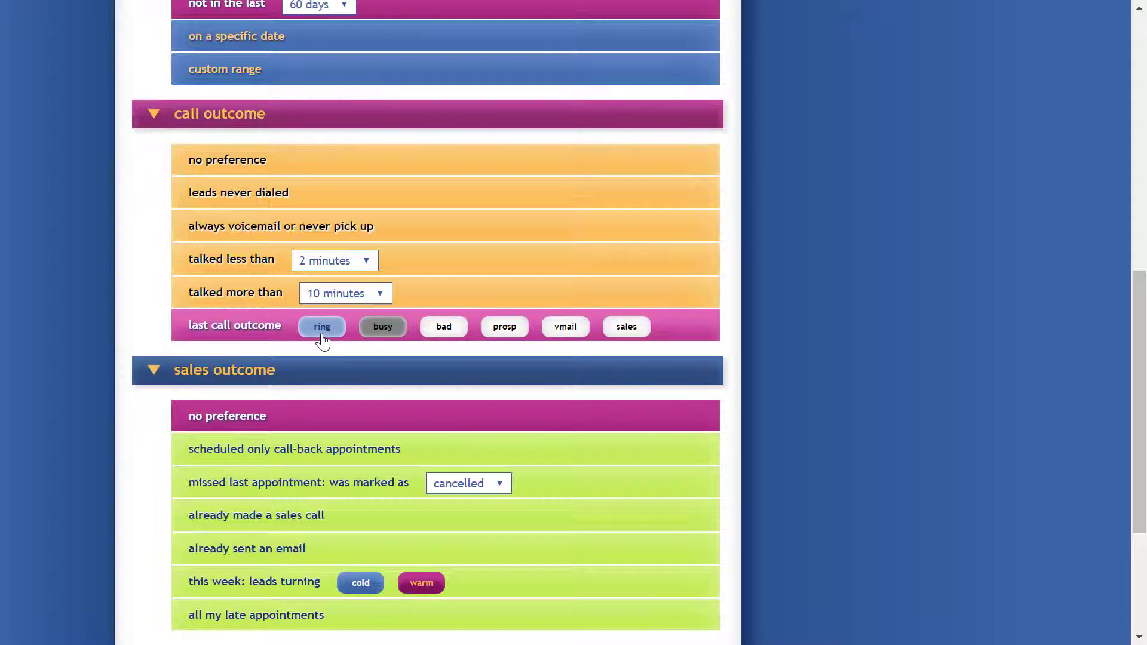
{"action": "left_click", "coordinate": [559, 341]}
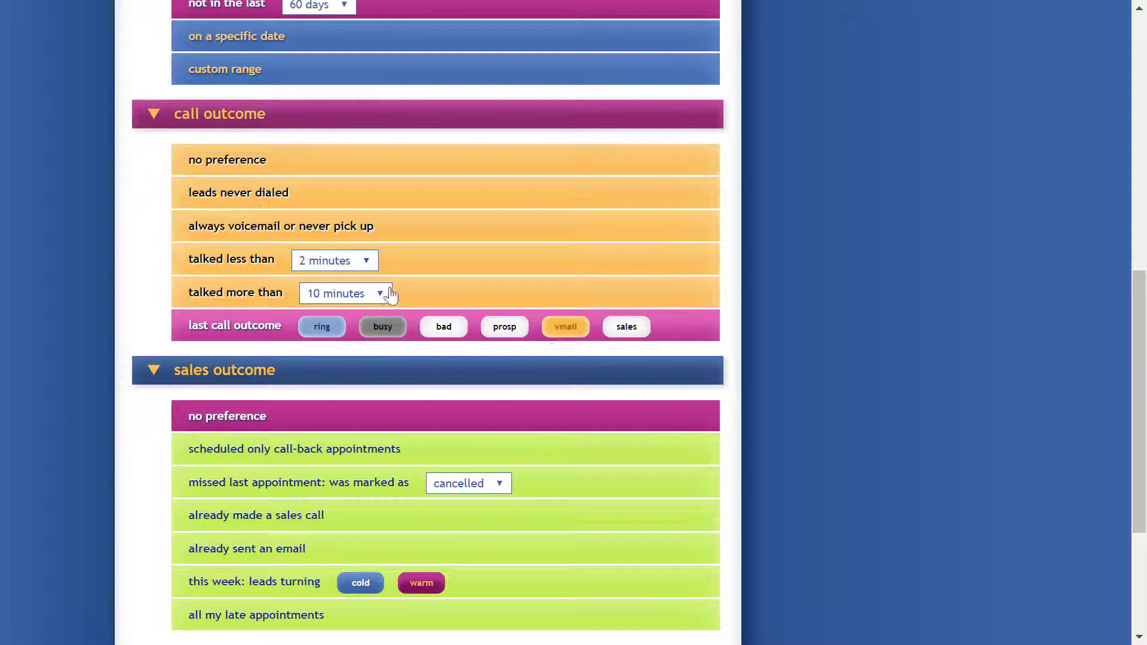
{"action": "left_click", "coordinate": [236, 302]}
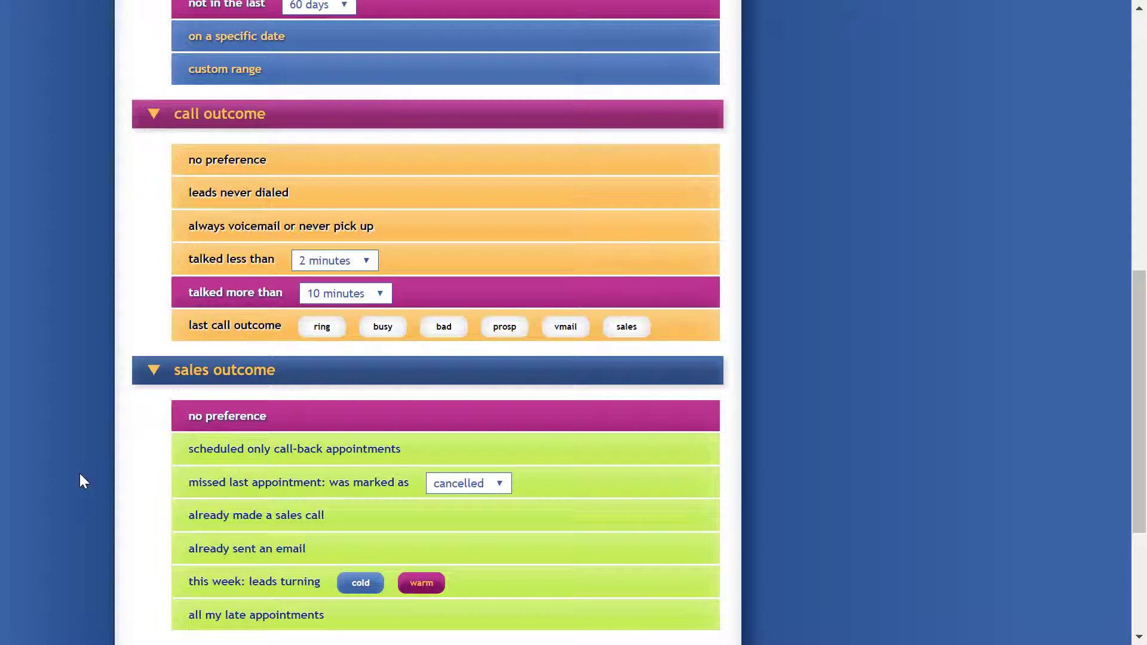
{"action": "scroll", "coordinate": [83, 481], "scroll_direction": "up", "scroll_amount": 3}
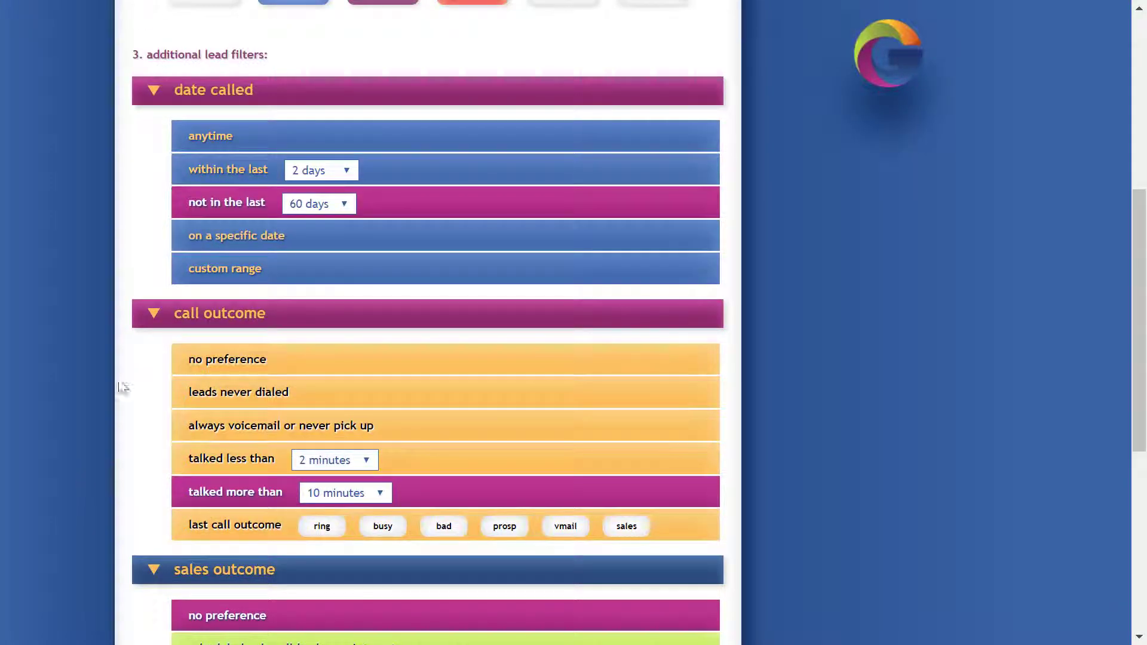
{"action": "scroll", "coordinate": [73, 431], "scroll_direction": "down", "scroll_amount": 4}
{"action": "scroll", "coordinate": [73, 427], "scroll_direction": "down", "scroll_amount": 1}
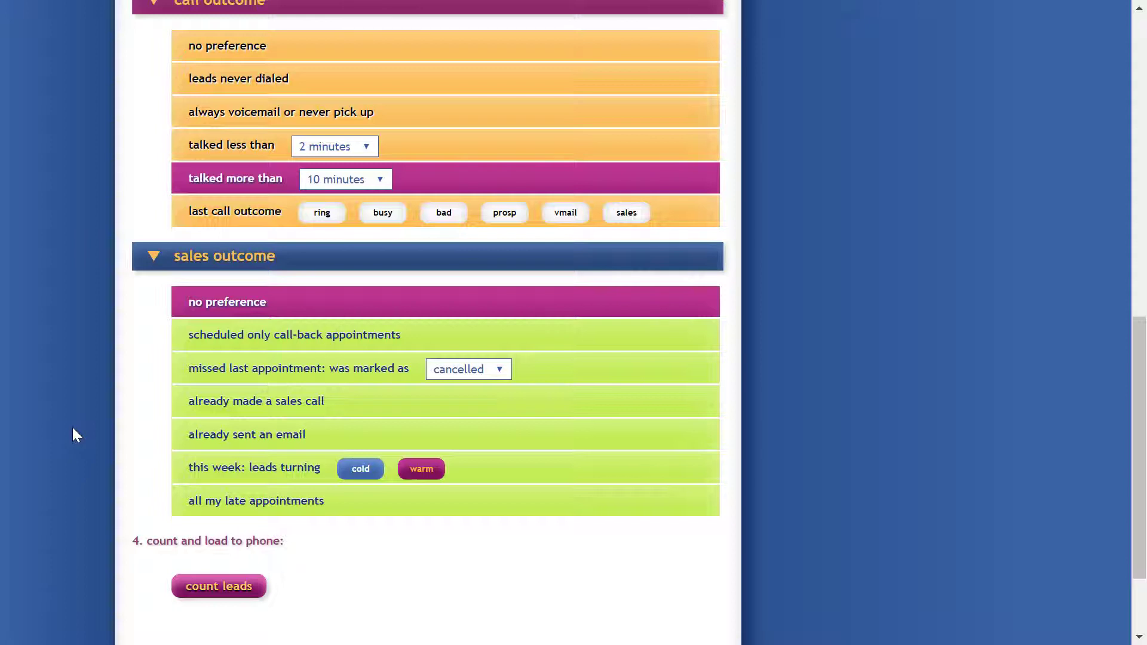
Set sales outcome to 'already sent an email' after trying call-back, missed appointment and sales call.
{"action": "left_click", "coordinate": [338, 349]}
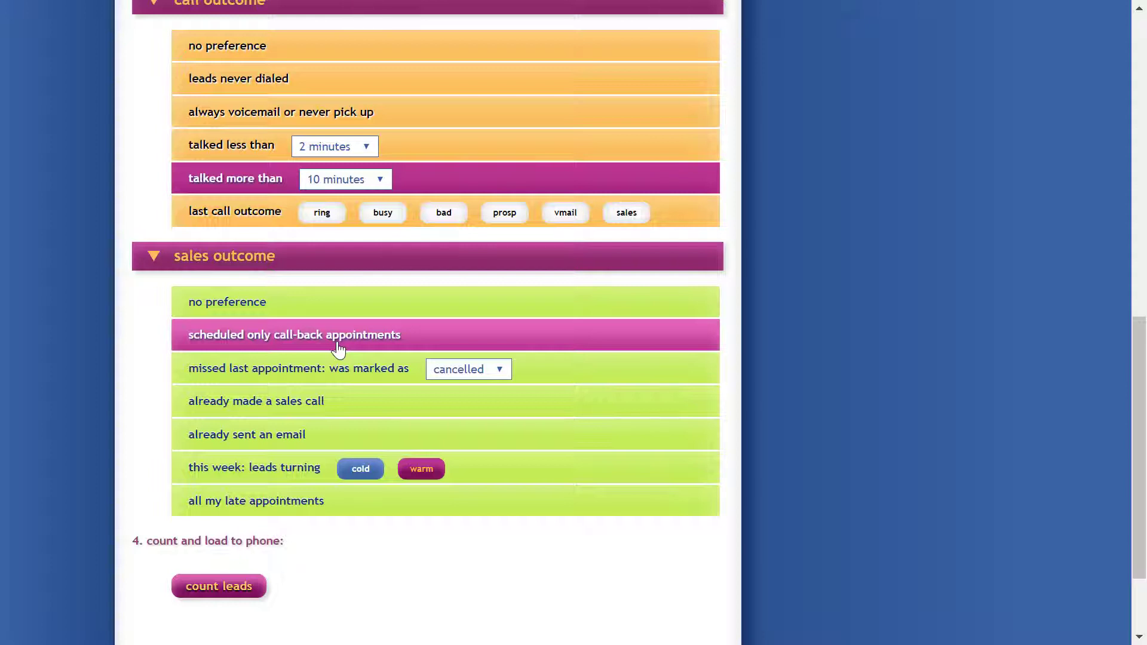
{"action": "left_click", "coordinate": [253, 371]}
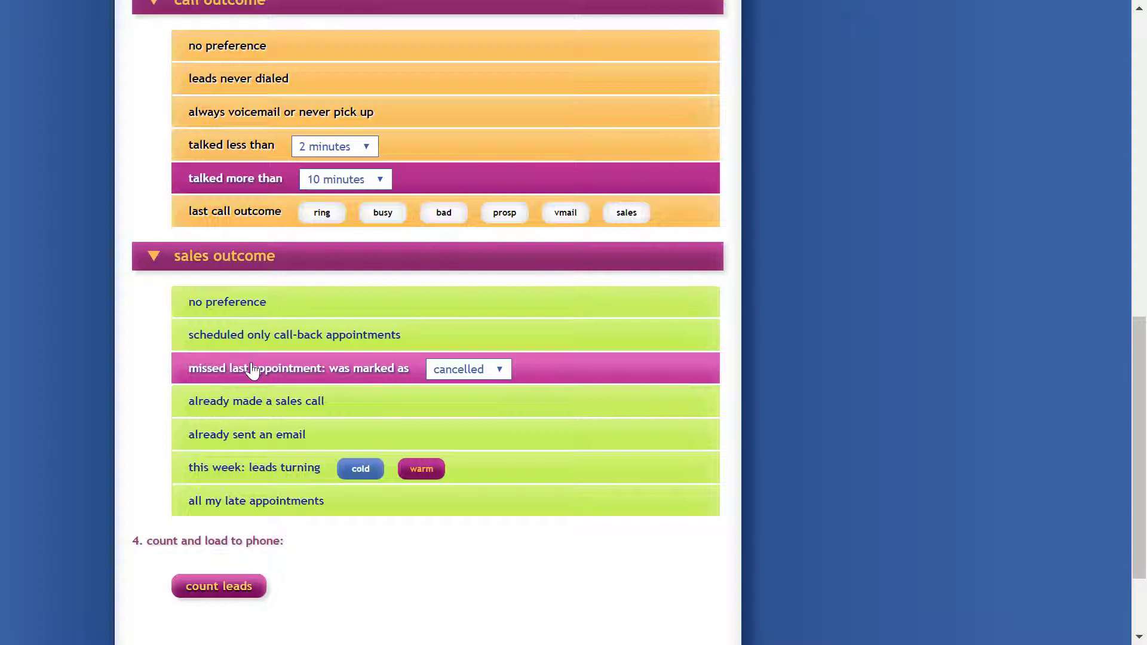
{"action": "left_click", "coordinate": [271, 410]}
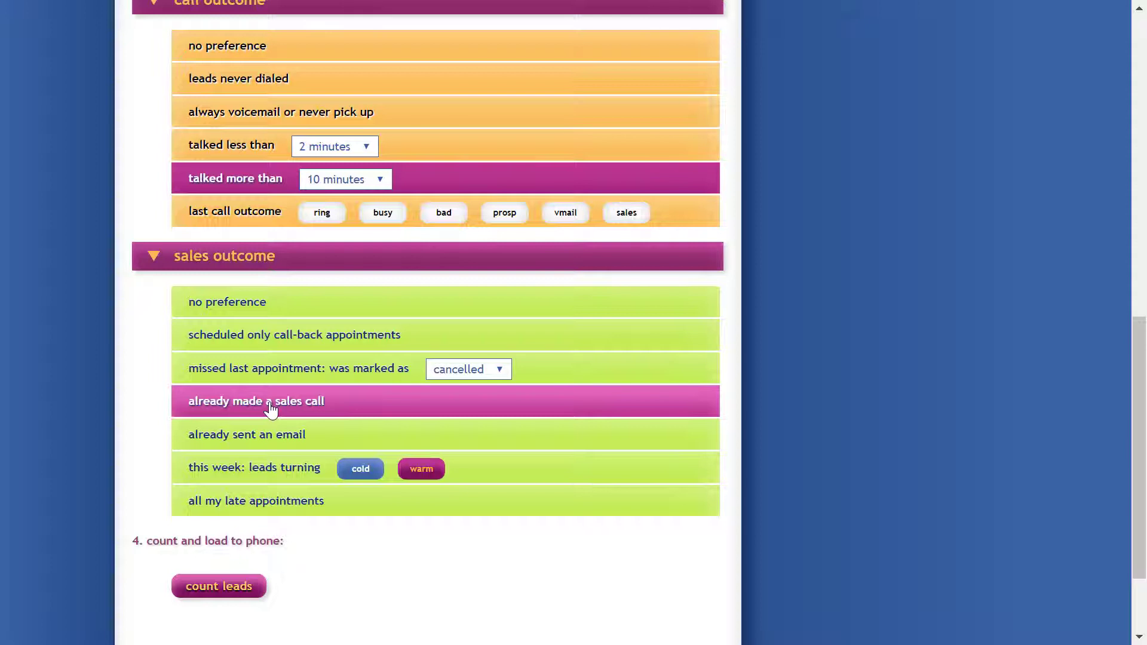
{"action": "left_click", "coordinate": [273, 445]}
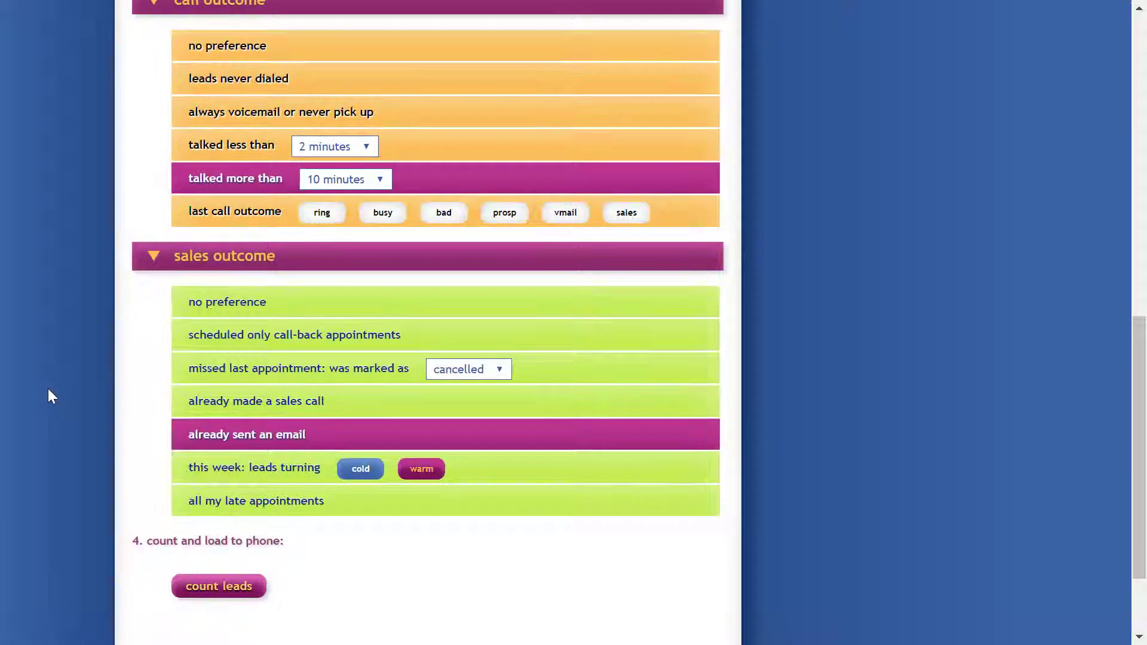
{"action": "scroll", "coordinate": [51, 396], "scroll_direction": "up", "scroll_amount": 1}
{"action": "scroll", "coordinate": [51, 396], "scroll_direction": "up", "scroll_amount": 4}
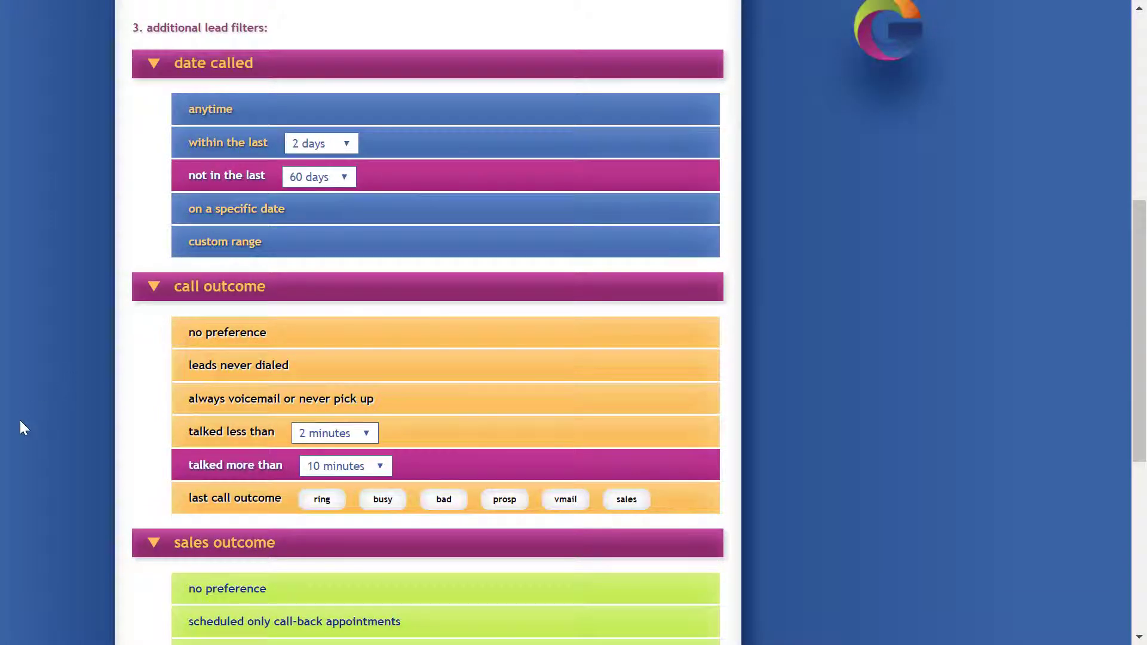
{"action": "scroll", "coordinate": [20, 420], "scroll_direction": "down", "scroll_amount": 3}
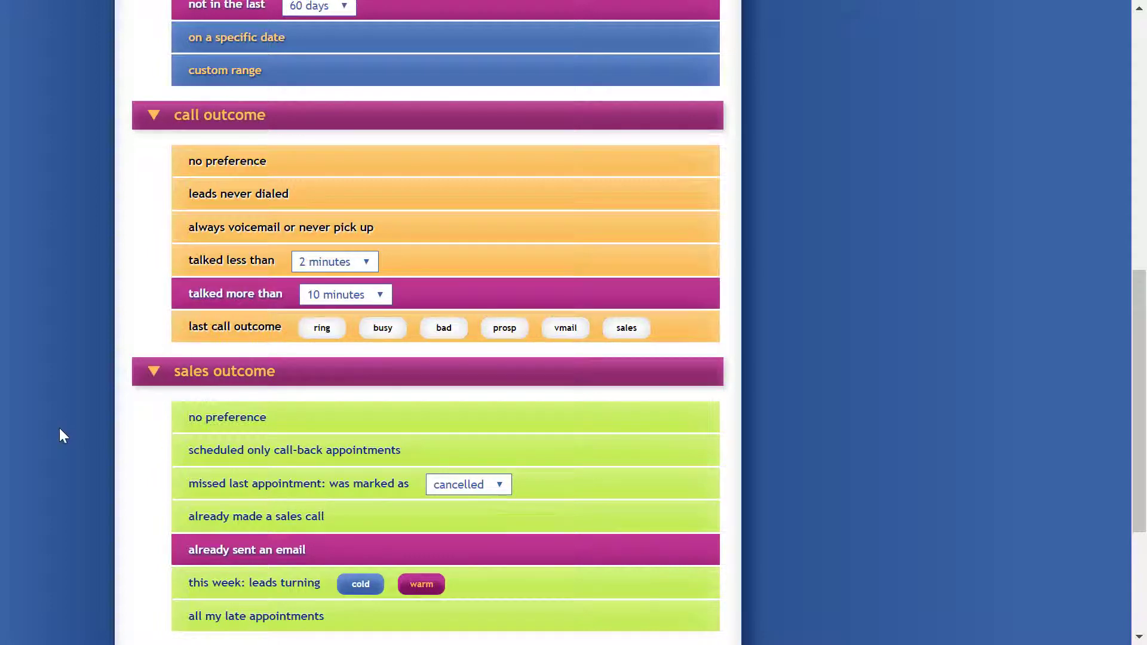
{"action": "scroll", "coordinate": [60, 428], "scroll_direction": "down", "scroll_amount": 1}
{"action": "scroll", "coordinate": [59, 428], "scroll_direction": "down", "scroll_amount": 3}
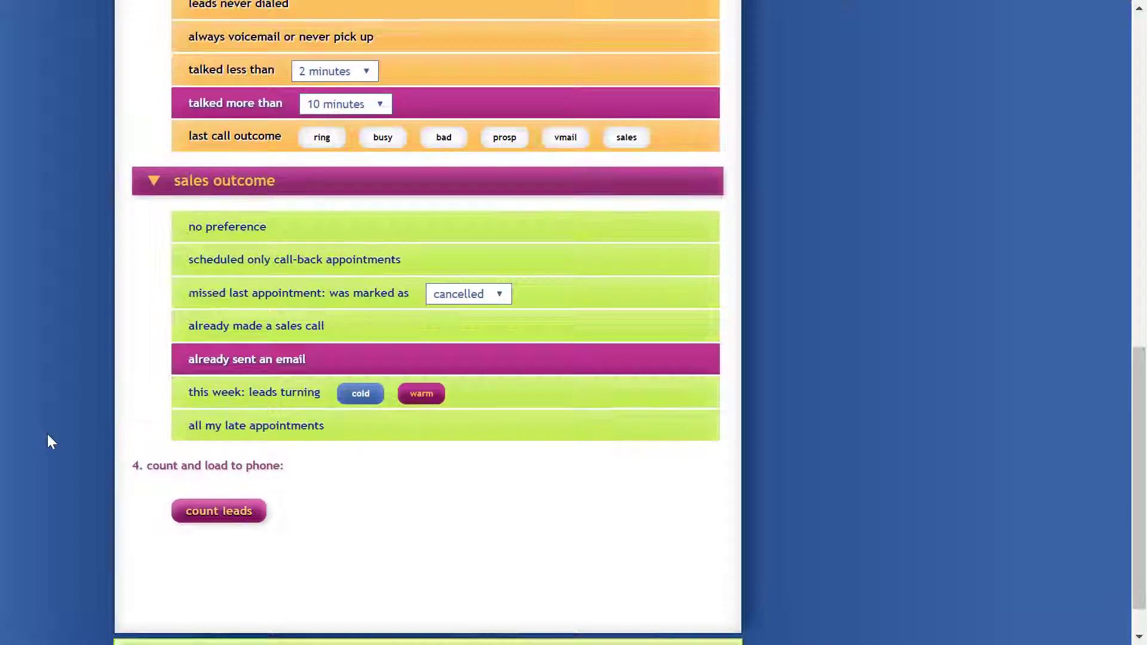
{"action": "scroll", "coordinate": [49, 440], "scroll_direction": "down", "scroll_amount": 1}
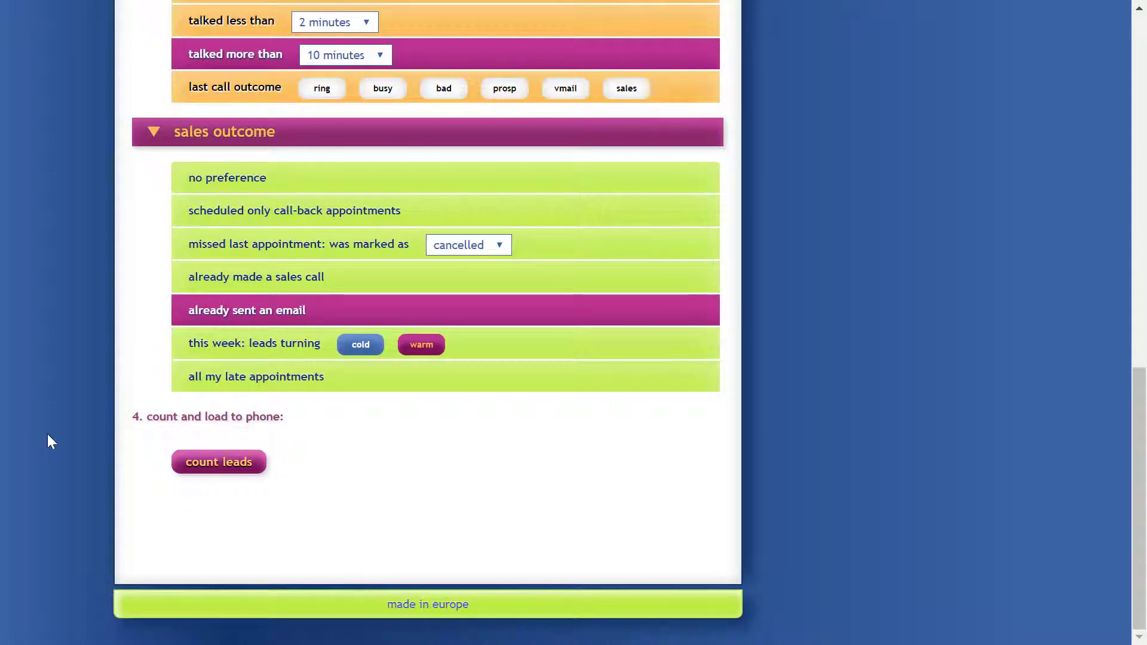
Count the matching leads (9: 6 cold, 1 warm, 2 hot) and load them onto the phone.
{"action": "left_click", "coordinate": [195, 467]}
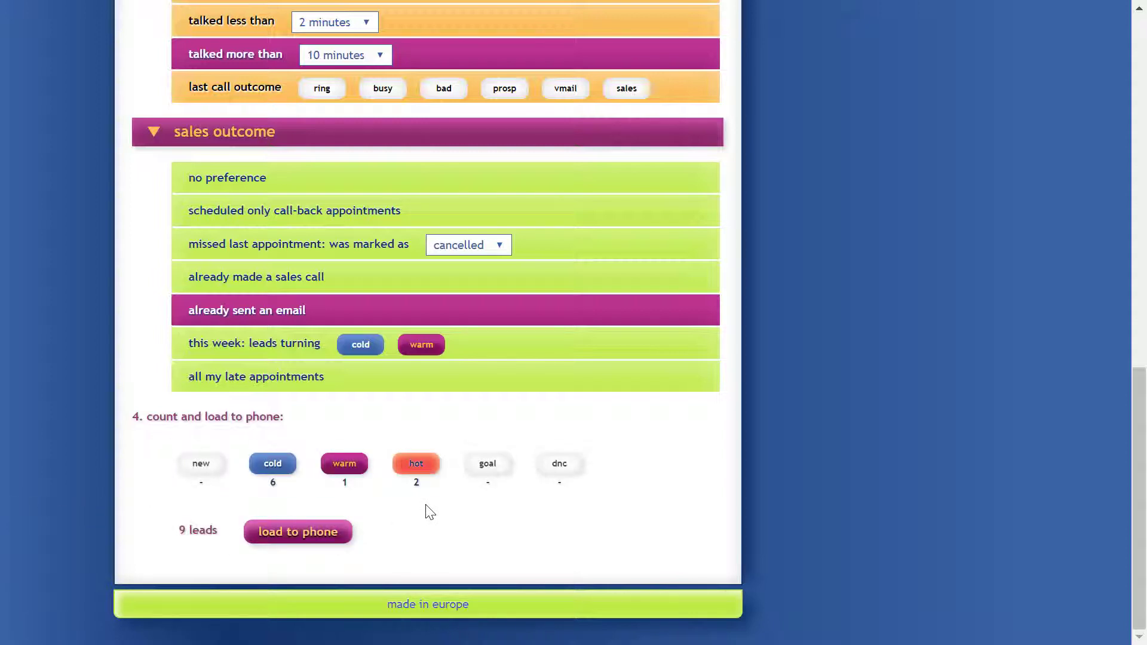
{"action": "left_click", "coordinate": [292, 541]}
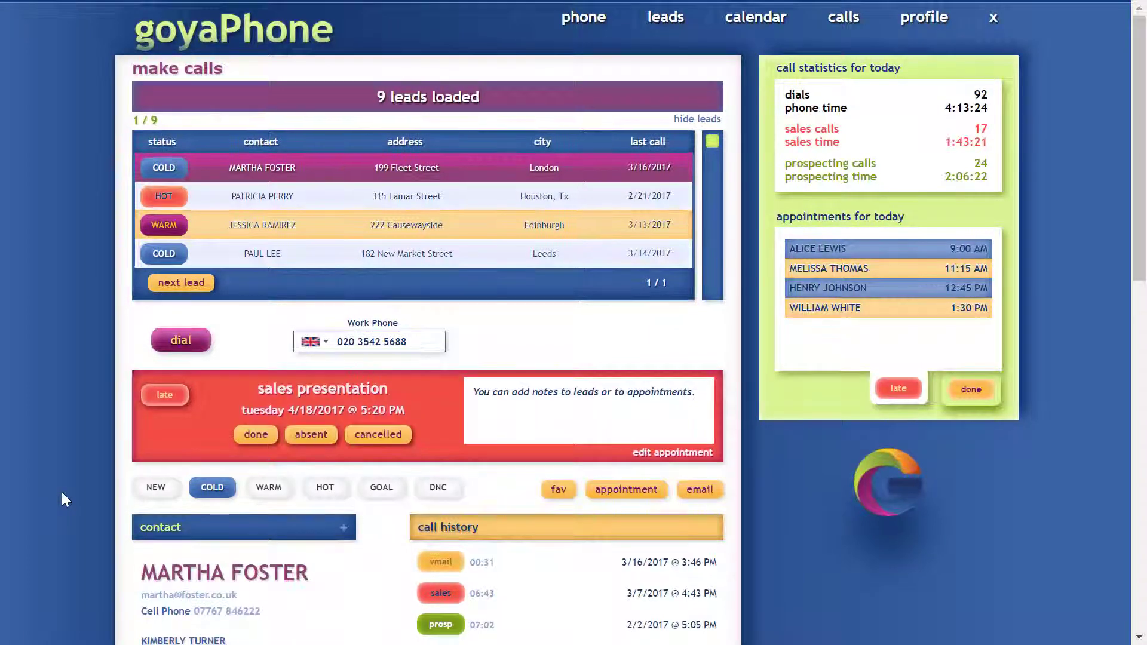
Go back to the load phone page showing the list of previous lead selectors.
{"action": "scroll", "coordinate": [62, 492], "scroll_direction": "down", "scroll_amount": 2}
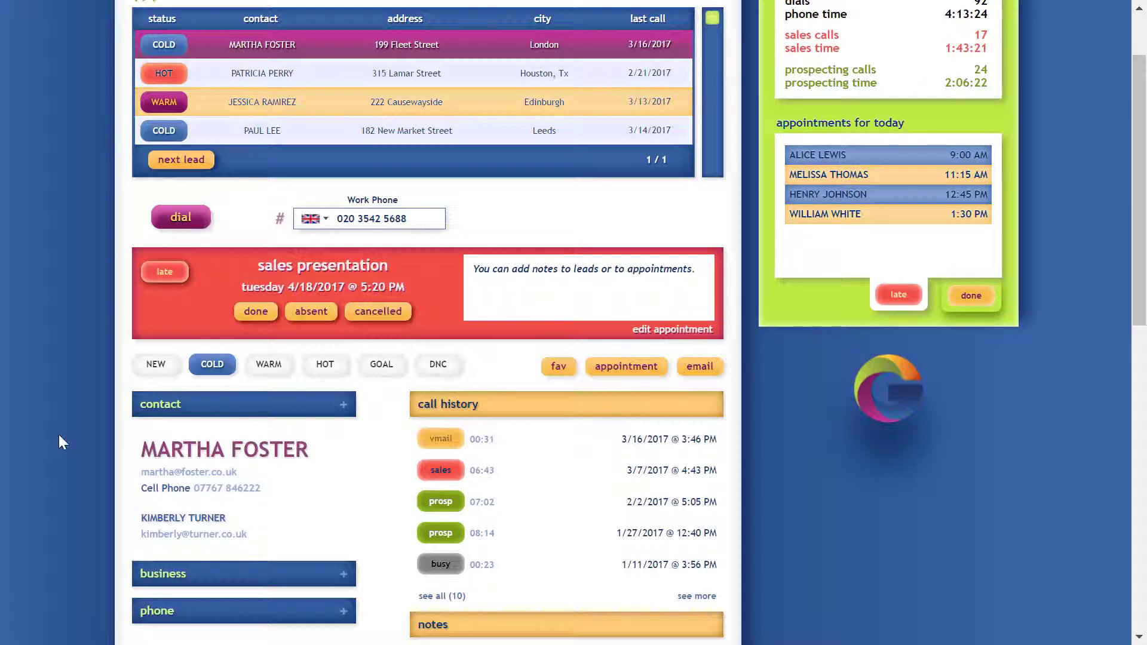
{"action": "scroll", "coordinate": [58, 434], "scroll_direction": "up", "scroll_amount": 2}
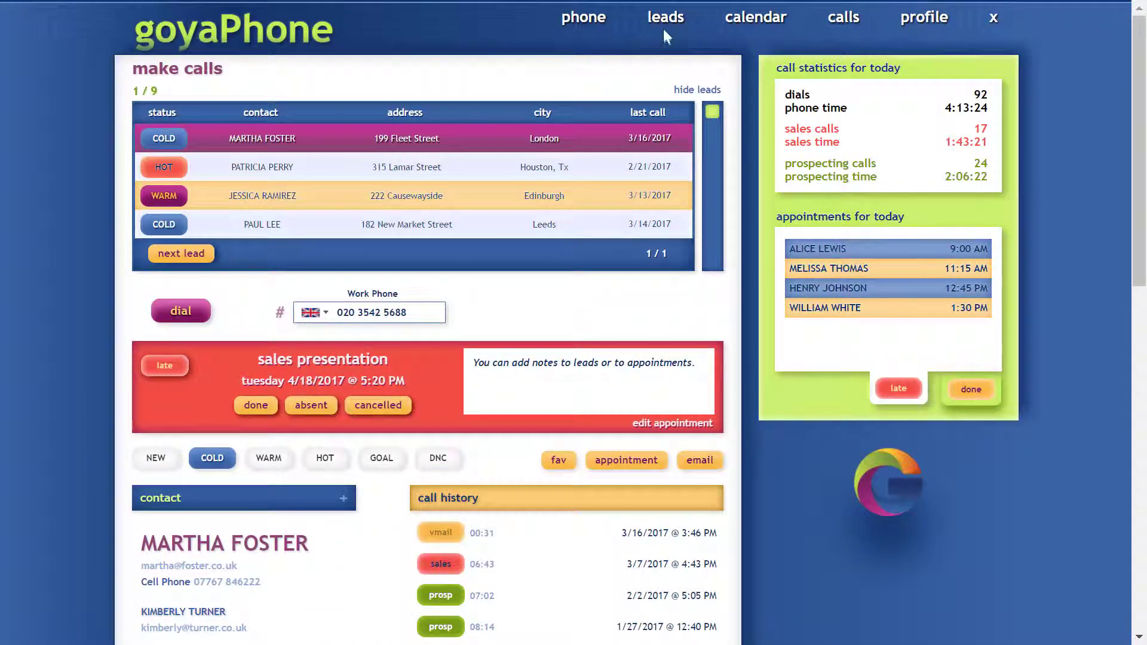
{"action": "left_click", "coordinate": [605, 42]}
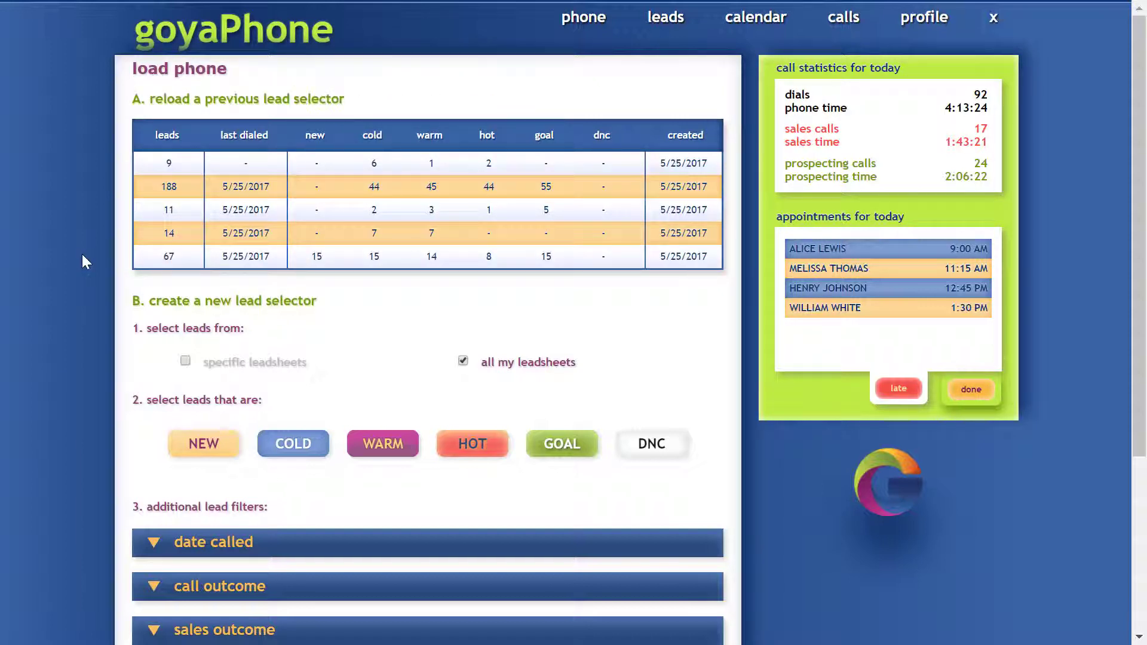
{"action": "left_click", "coordinate": [366, 172]}
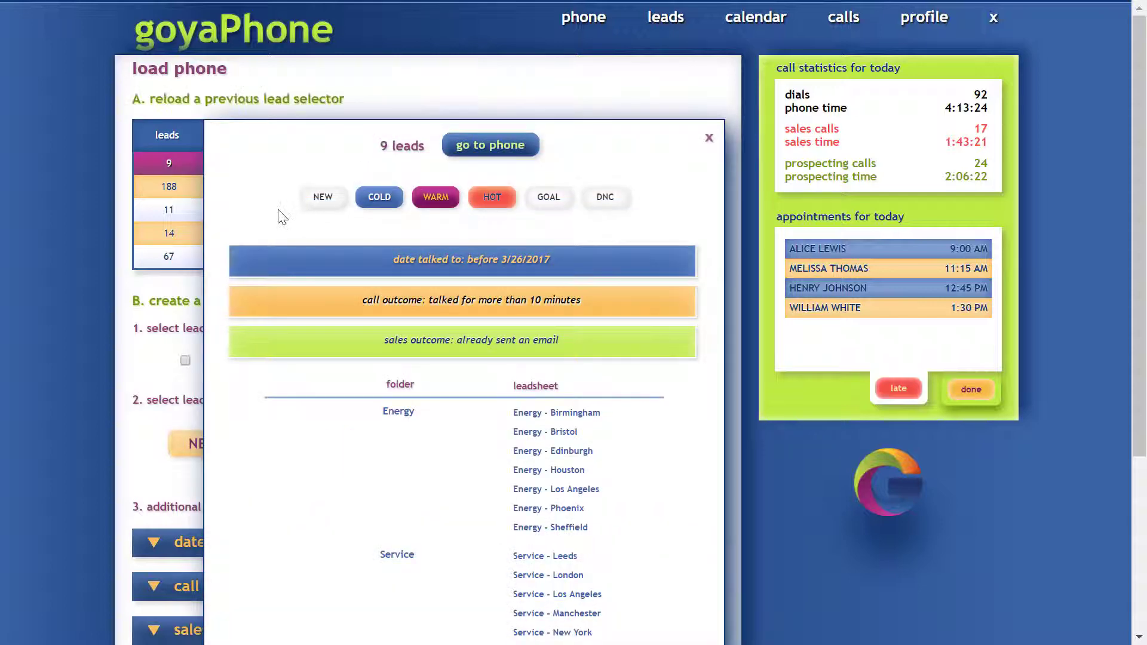
{"action": "scroll", "coordinate": [281, 215], "scroll_direction": "down", "scroll_amount": 3}
{"action": "scroll", "coordinate": [281, 215], "scroll_direction": "up", "scroll_amount": 2}
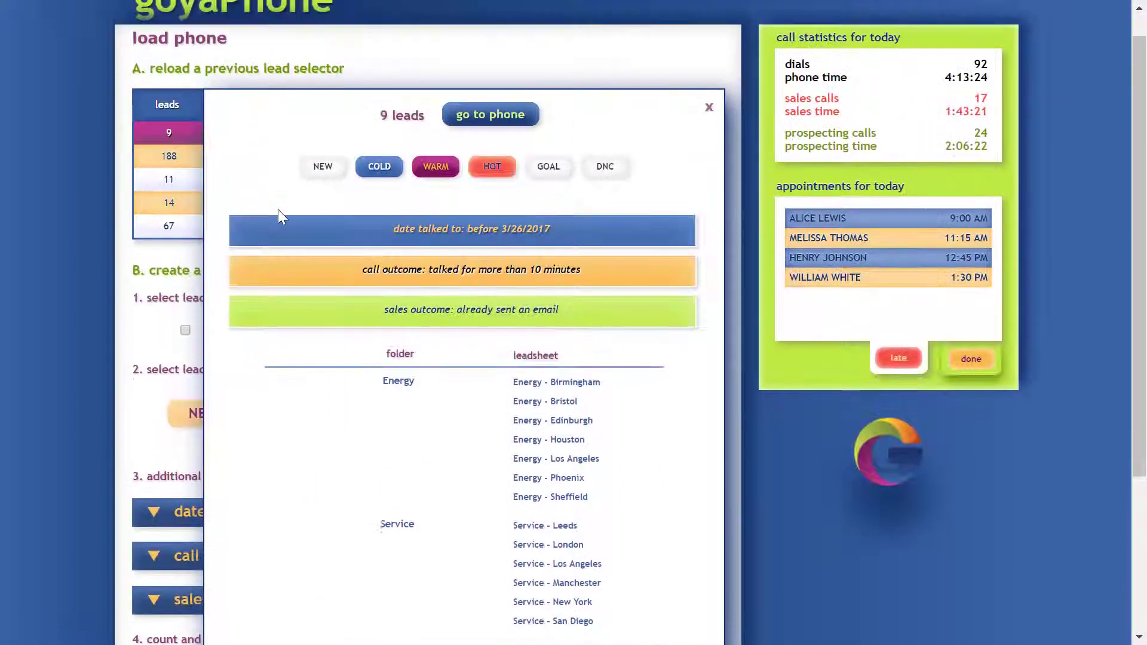
{"action": "left_click", "coordinate": [74, 202]}
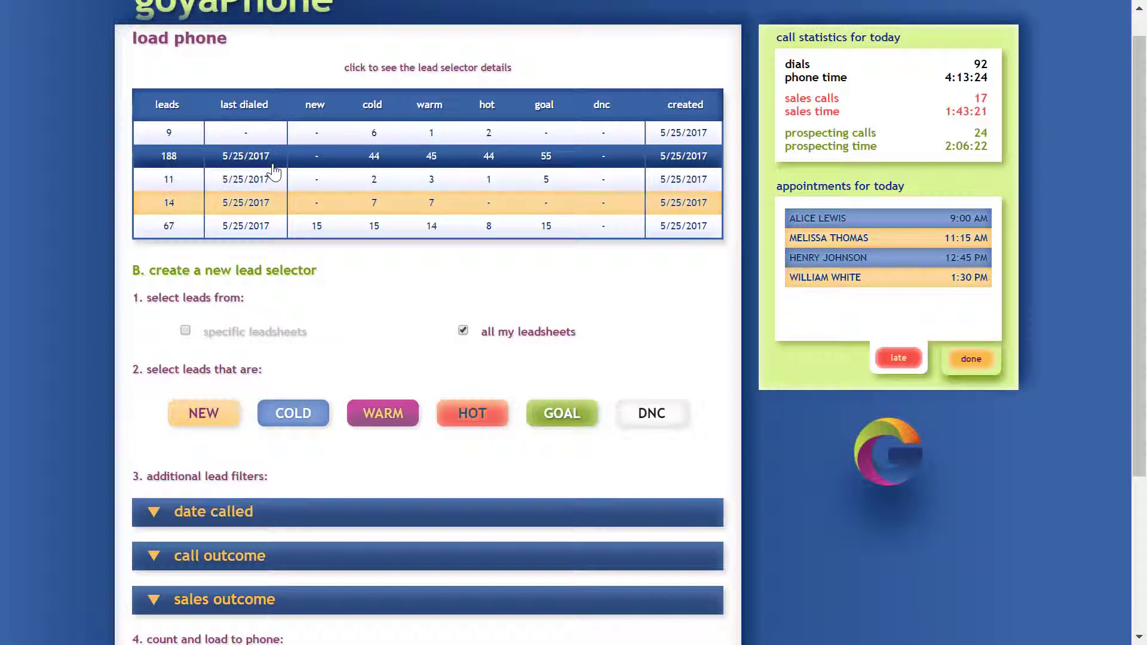
Load the earlier 11-lead Sanders selector onto the phone, then return to load phone.
{"action": "left_click", "coordinate": [262, 181]}
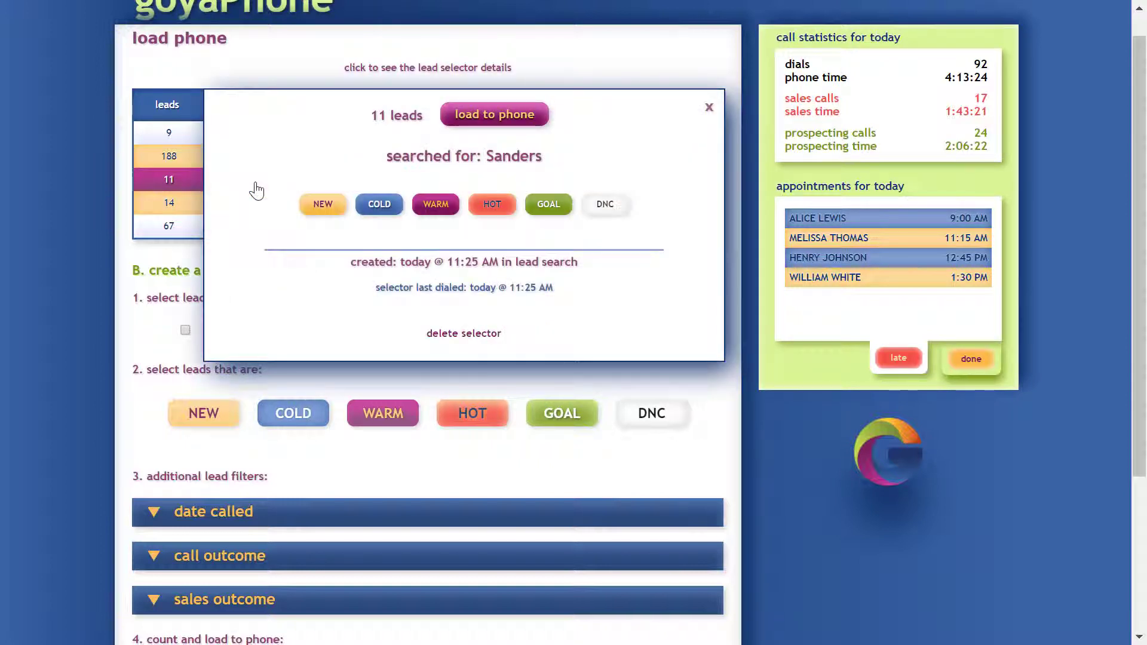
{"action": "left_click", "coordinate": [498, 116]}
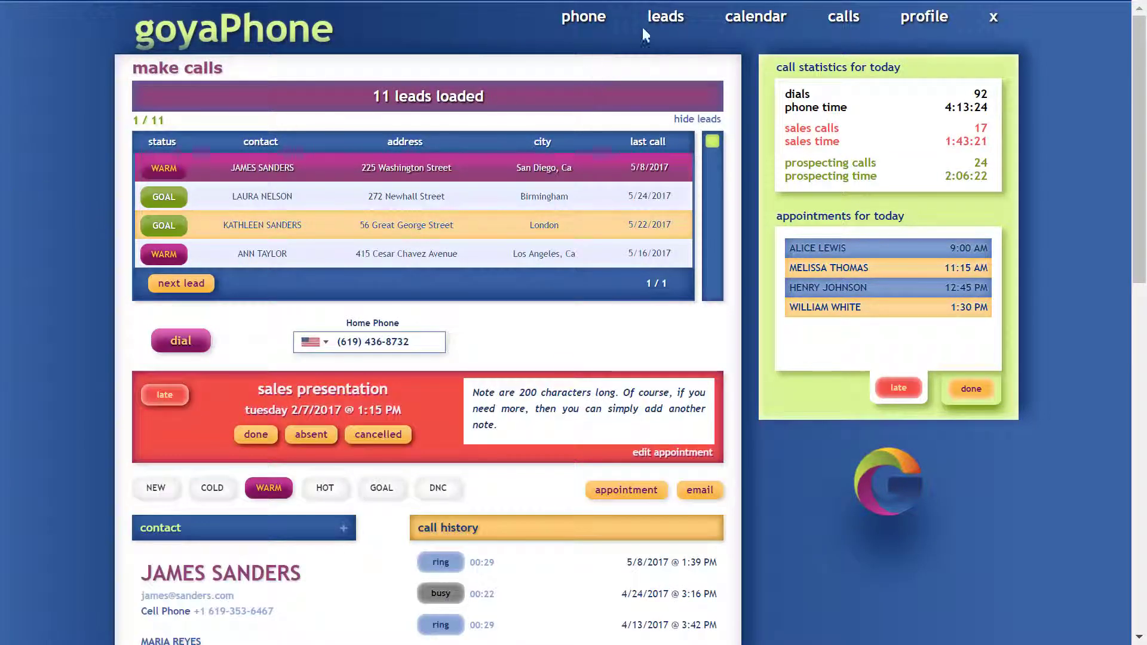
{"action": "mouse_move", "coordinate": [588, 21]}
{"action": "left_click", "coordinate": [618, 44]}
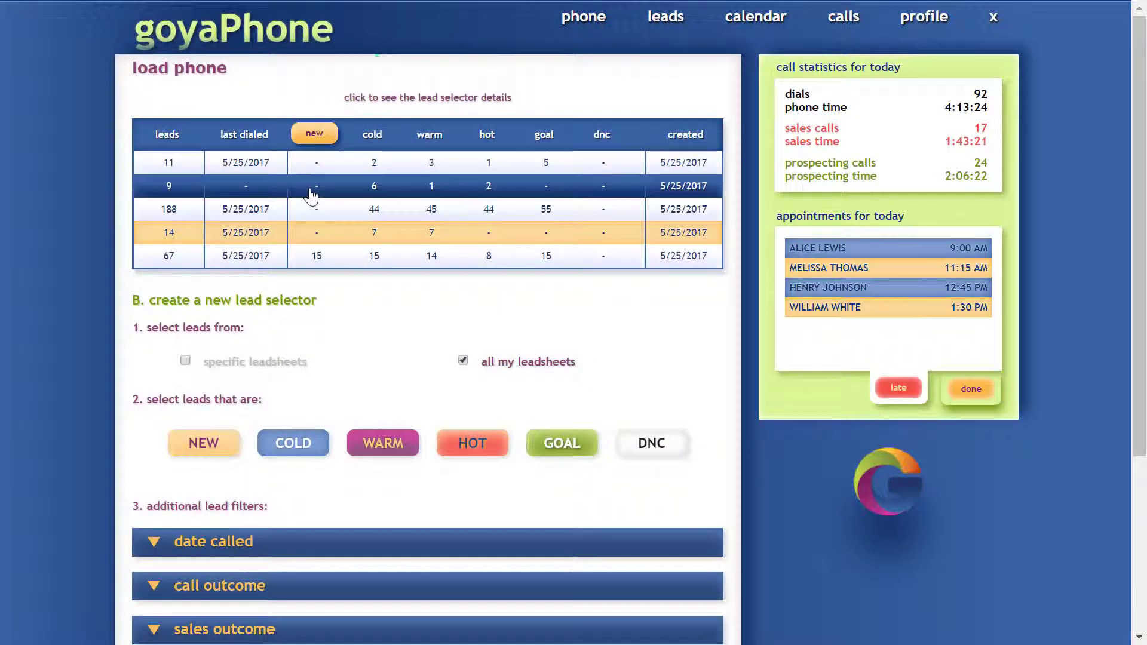
Reload the 9-lead selector onto the phone and briefly review its selector details.
{"action": "left_click", "coordinate": [379, 194]}
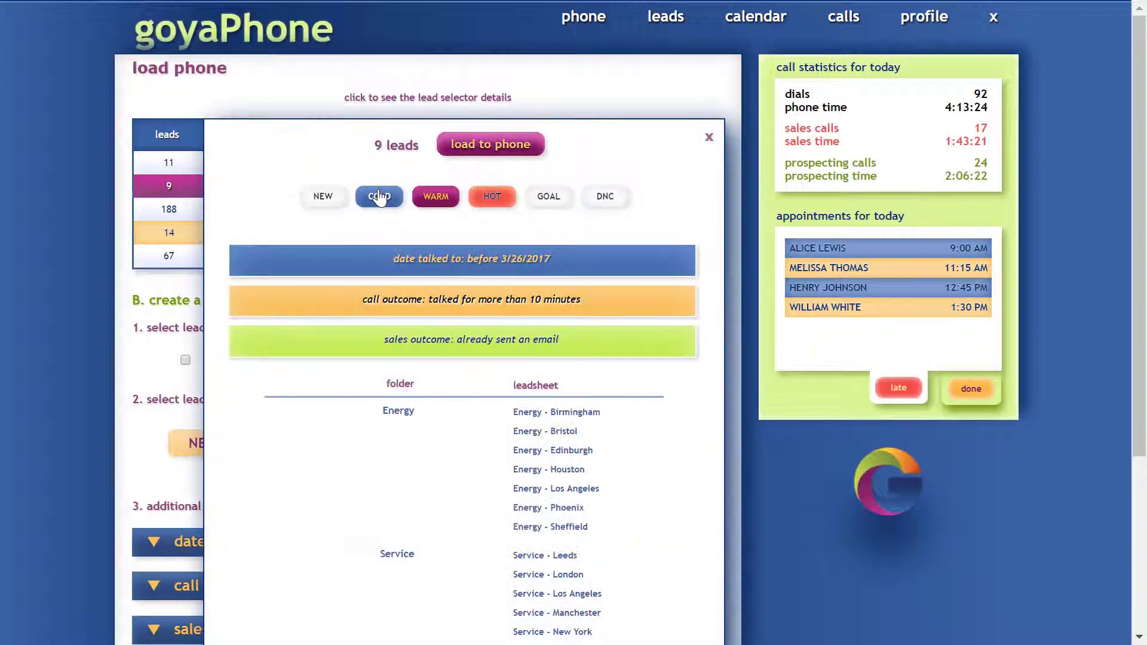
{"action": "left_click", "coordinate": [509, 156]}
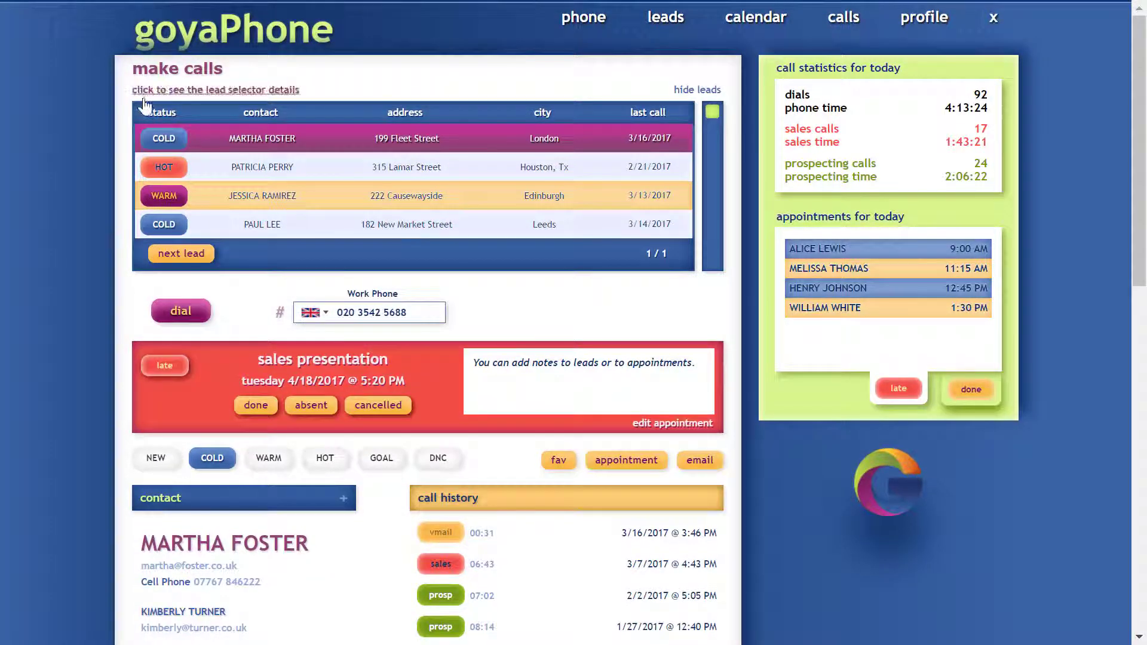
{"action": "left_click", "coordinate": [144, 101]}
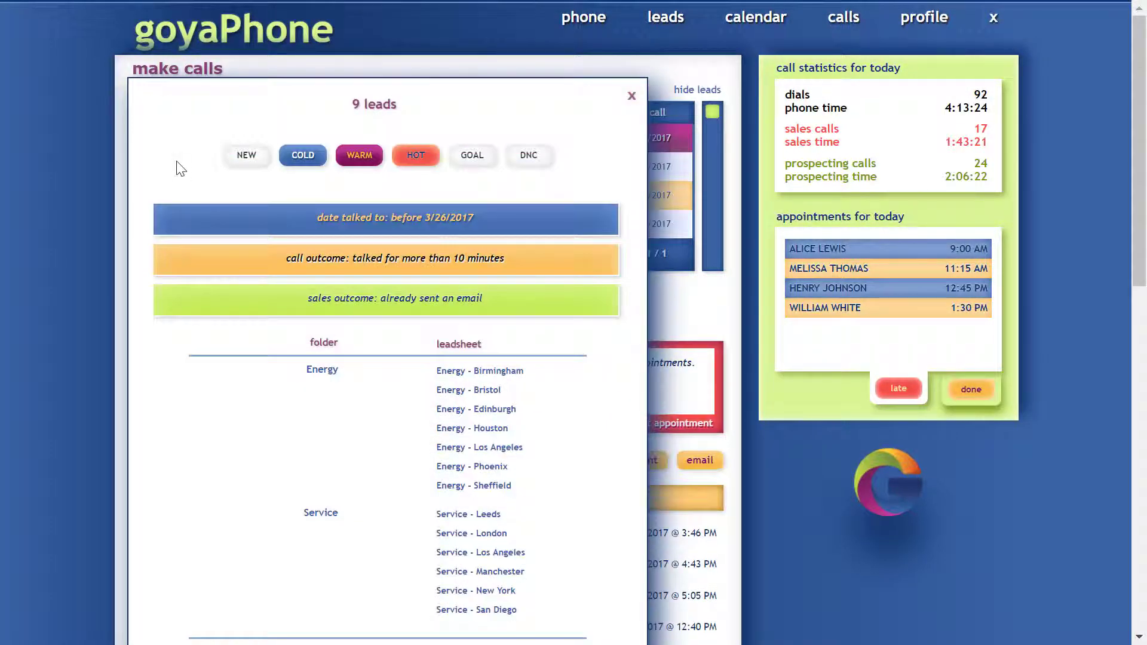
{"action": "left_click", "coordinate": [55, 184]}
Return to the load phone page and scroll down to the count leads step.
{"action": "mouse_move", "coordinate": [615, 18]}
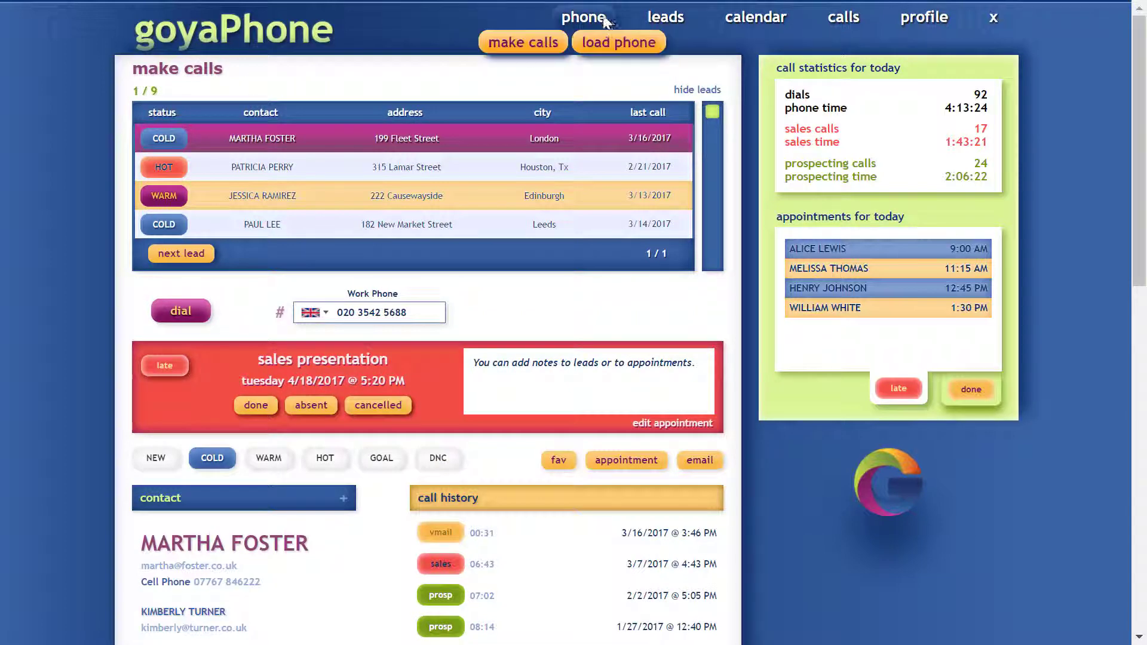
{"action": "left_click", "coordinate": [618, 43]}
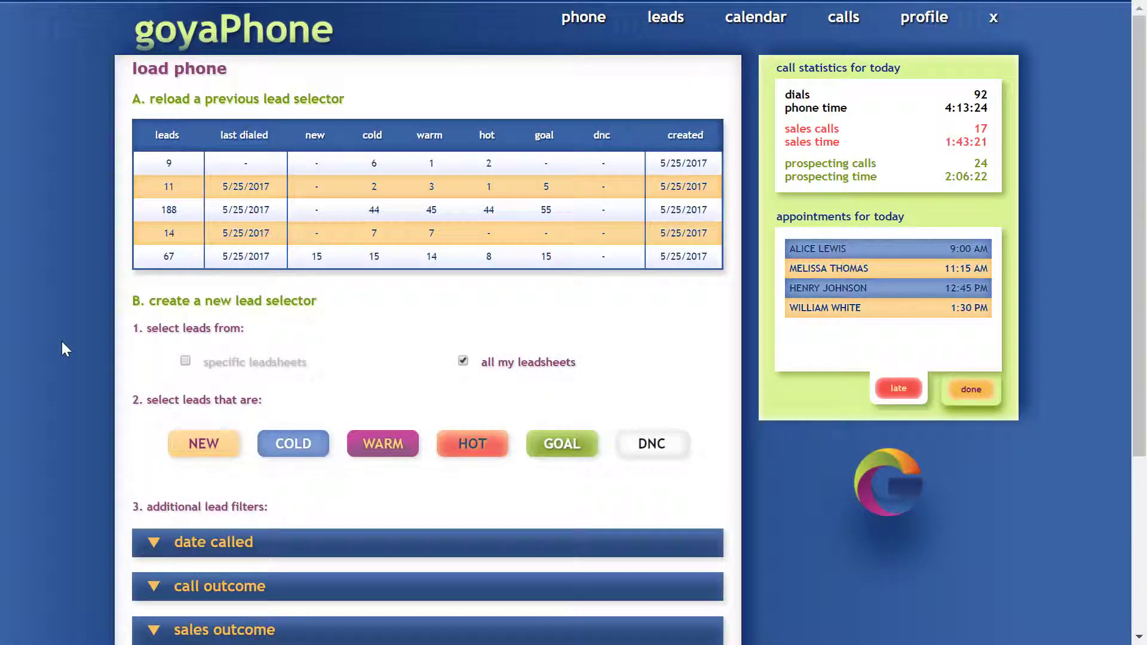
{"action": "scroll", "coordinate": [62, 341], "scroll_direction": "down", "scroll_amount": 5}
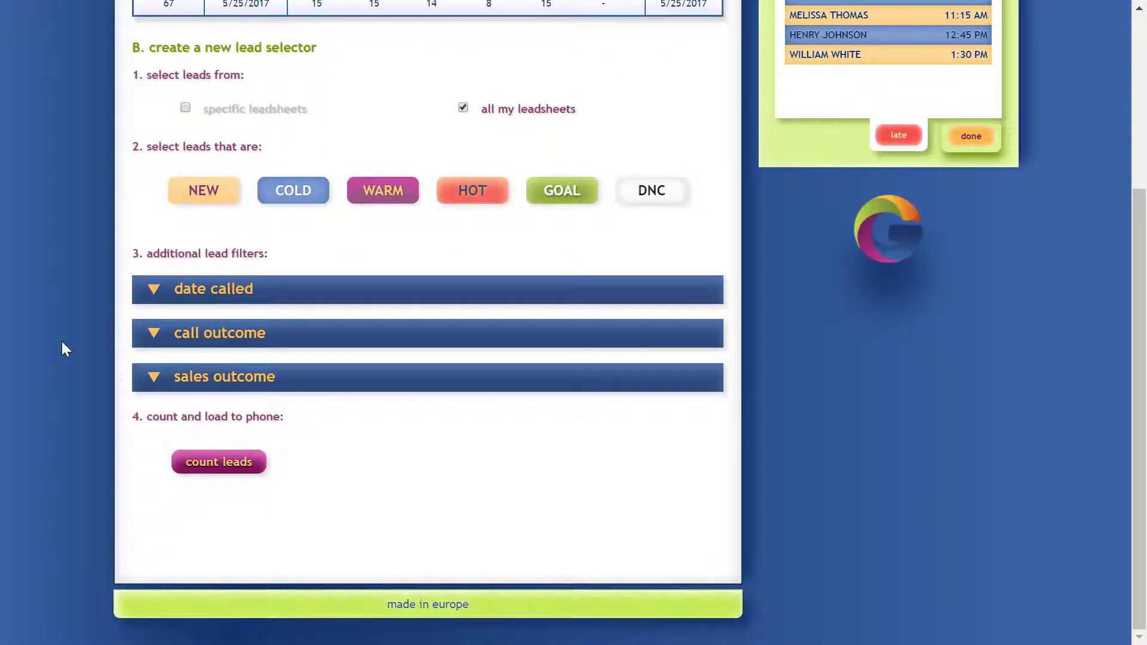